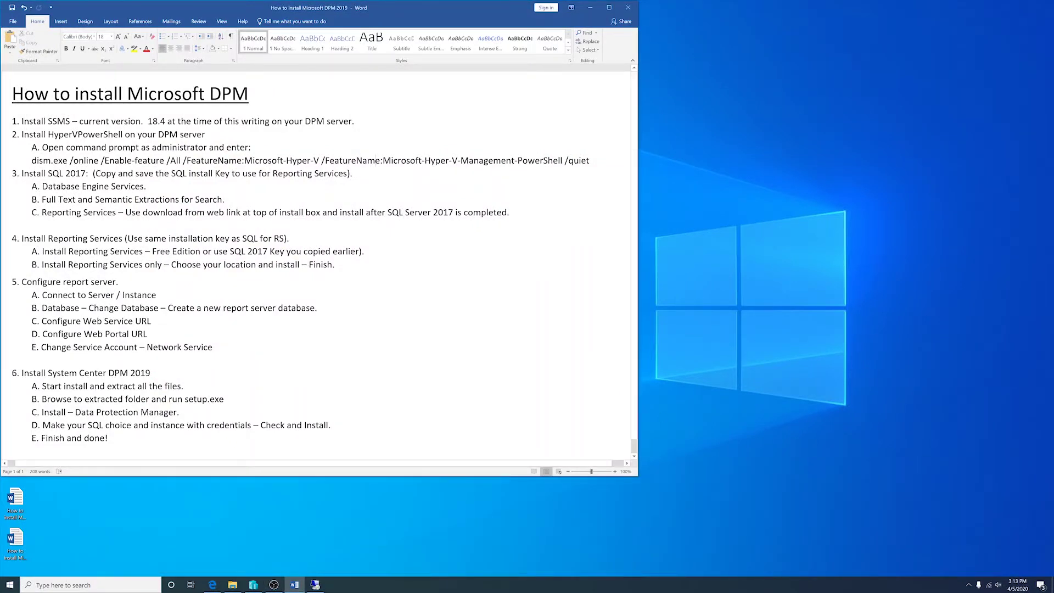
- Switch from the Word DPM notes to the remote server session showing the 'ssms' search
{"action": "left_click", "coordinate": [315, 585]}
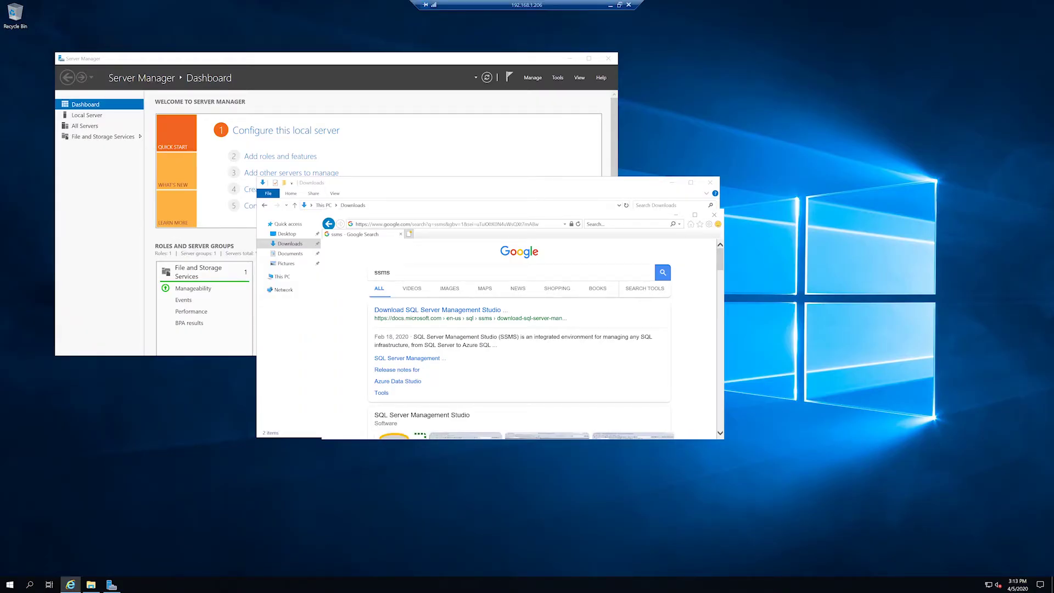
- Run SSMS-Setup-ENU from the Downloads folder and start installing SSMS 18.4
{"action": "left_click", "coordinate": [423, 187]}
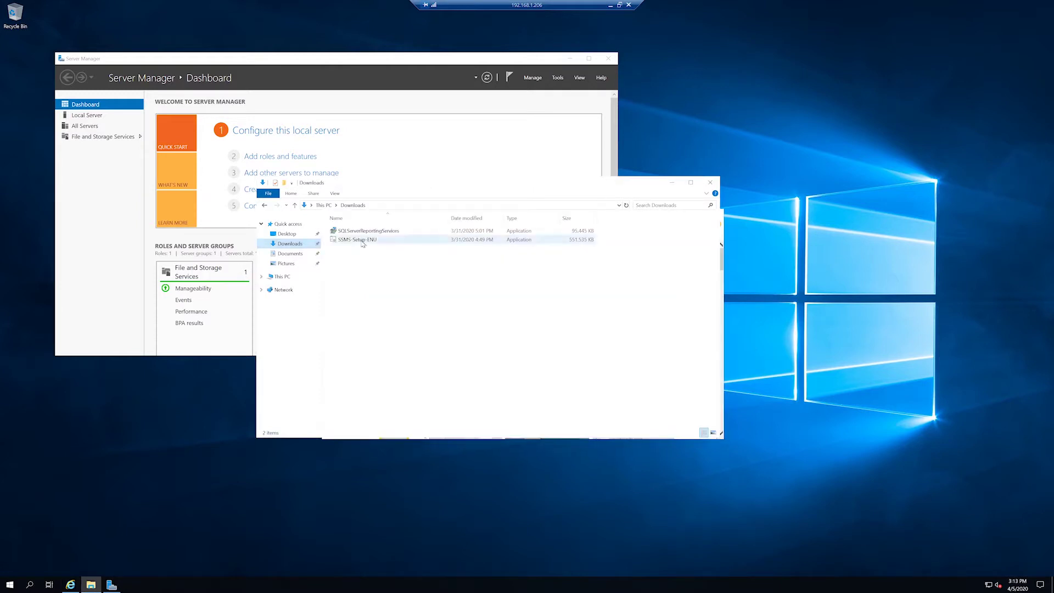
{"action": "left_click", "coordinate": [356, 240]}
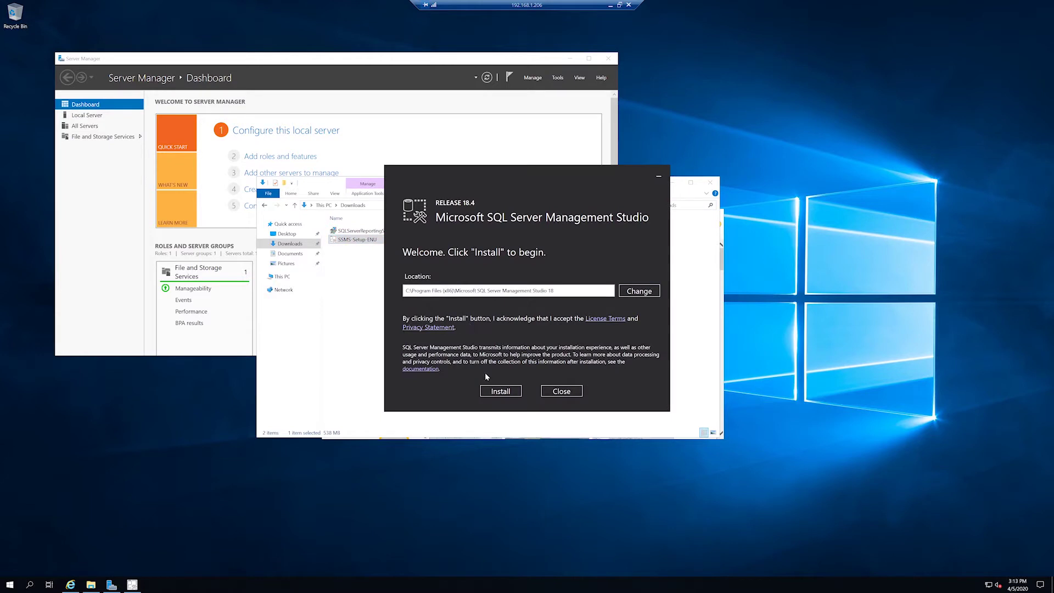
{"action": "left_click", "coordinate": [501, 392]}
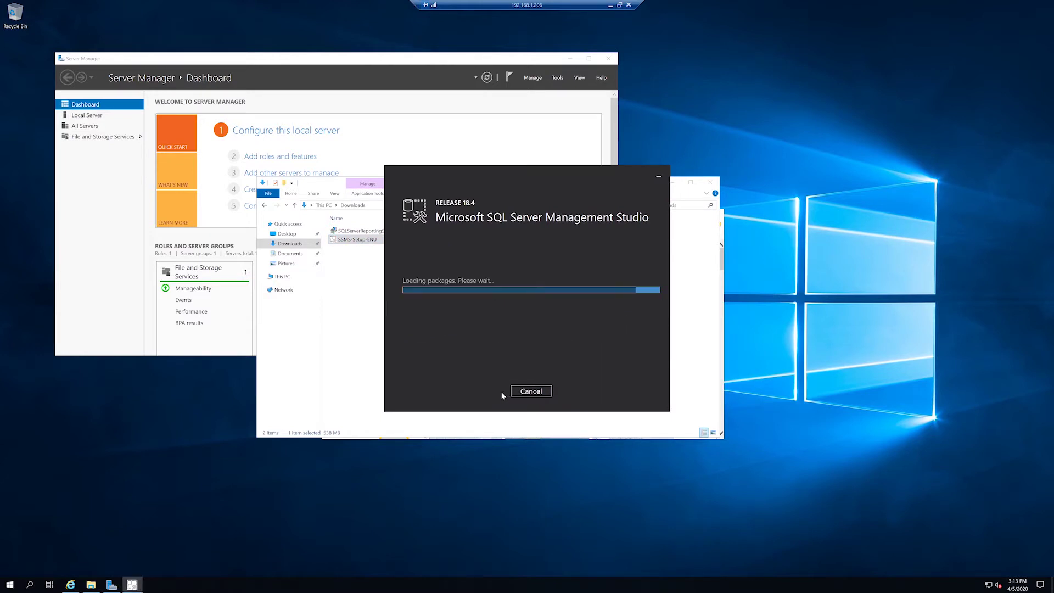
{"action": "left_click", "coordinate": [610, 5]}
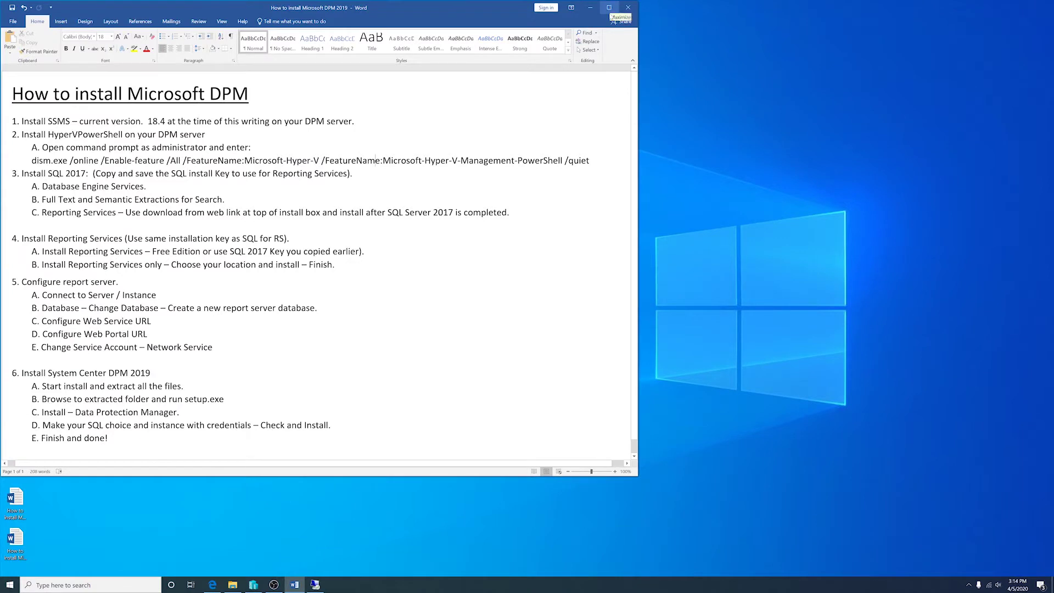
- Copy the dism Hyper-V command line from the Word notes
{"action": "left_click_drag", "start_coordinate": [591, 160], "coordinate": [32, 160]}
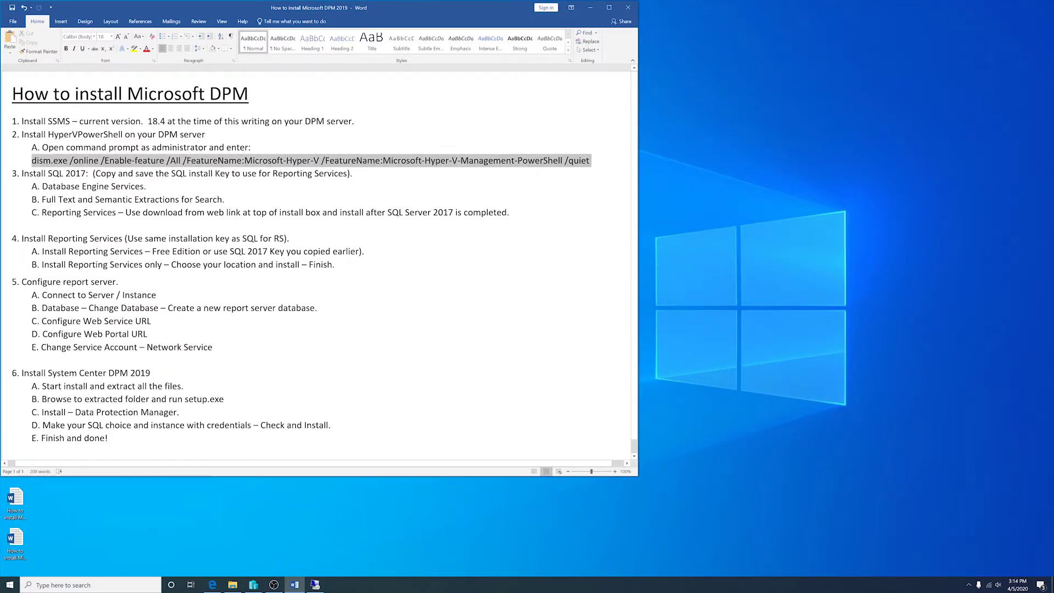
{"action": "right_click", "coordinate": [38, 161]}
{"action": "left_click", "coordinate": [55, 176]}
{"action": "left_click", "coordinate": [55, 176]}
{"action": "left_click", "coordinate": [590, 8]}
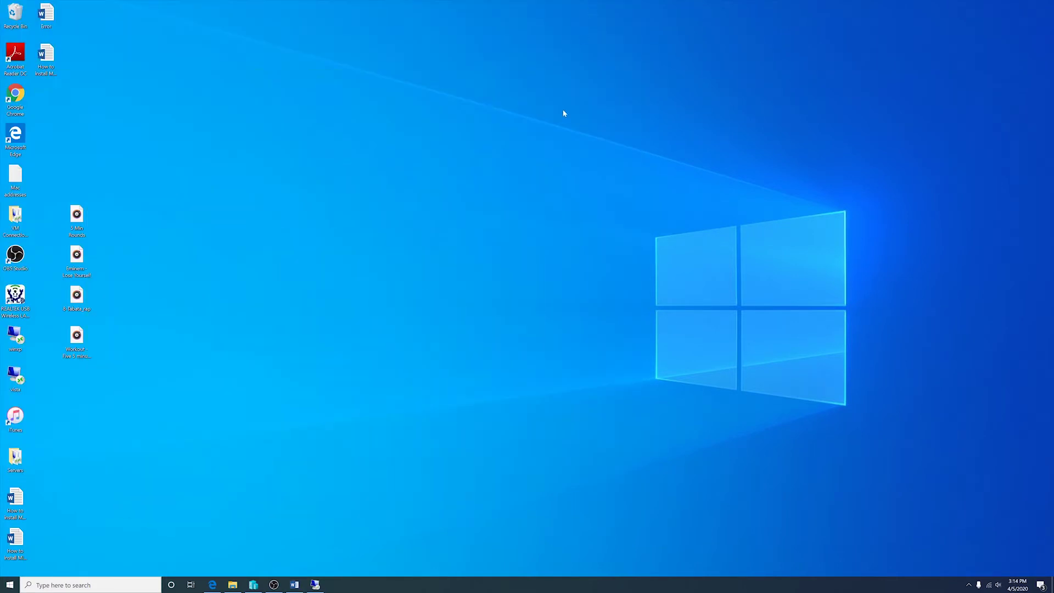
- Back in the server session, close the completed SSMS 18.4 setup
{"action": "left_click", "coordinate": [315, 584]}
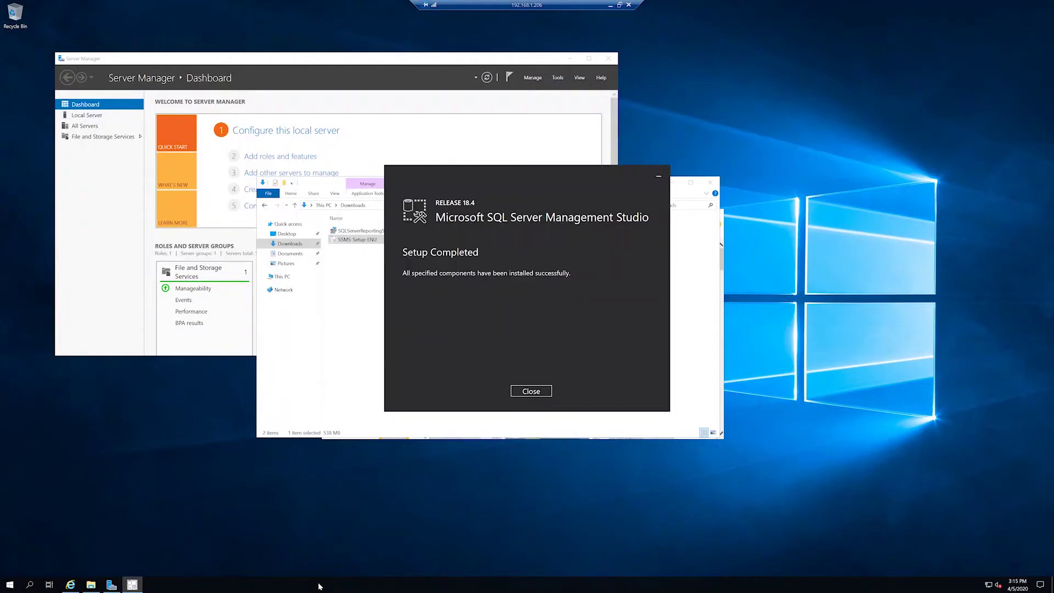
{"action": "left_click", "coordinate": [527, 394]}
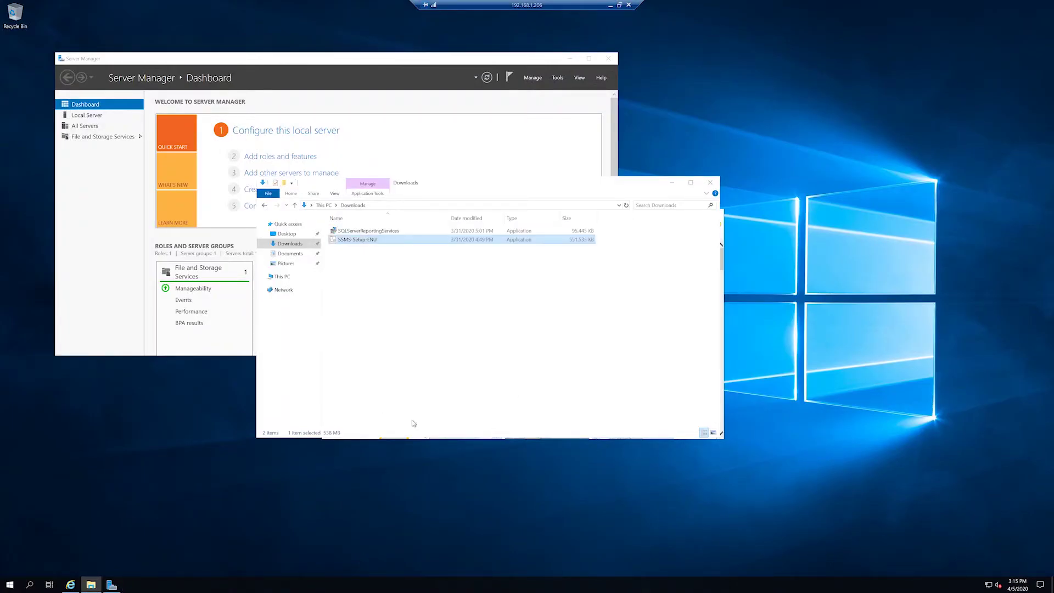
{"action": "left_click", "coordinate": [10, 586]}
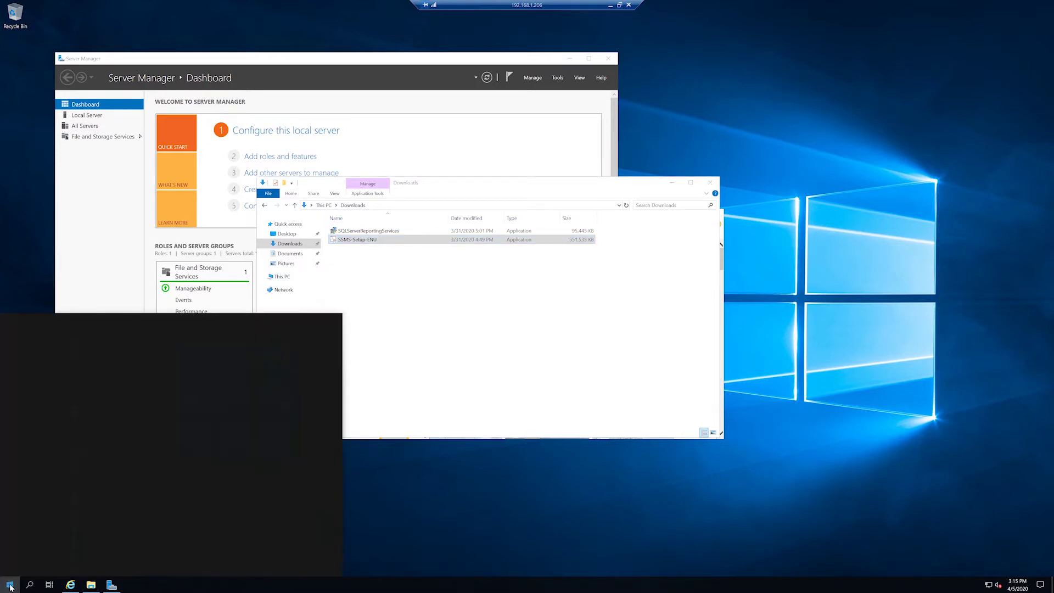
- Paste the dism command enabling Microsoft-Hyper-V and its PowerShell module into an administrator Command Prompt
{"action": "type", "text": "co"}
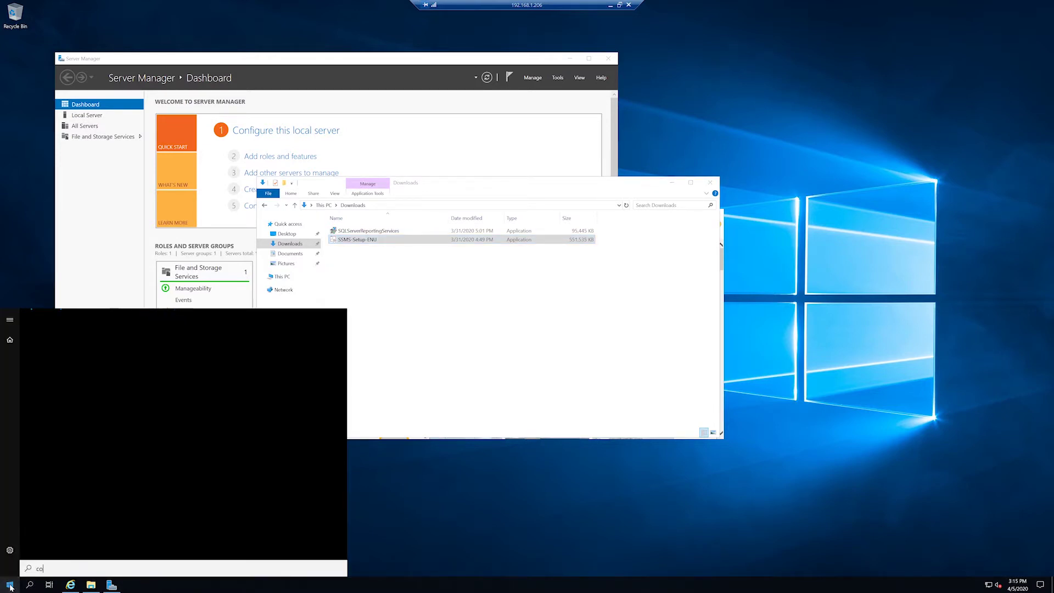
{"action": "type", "text": "m"}
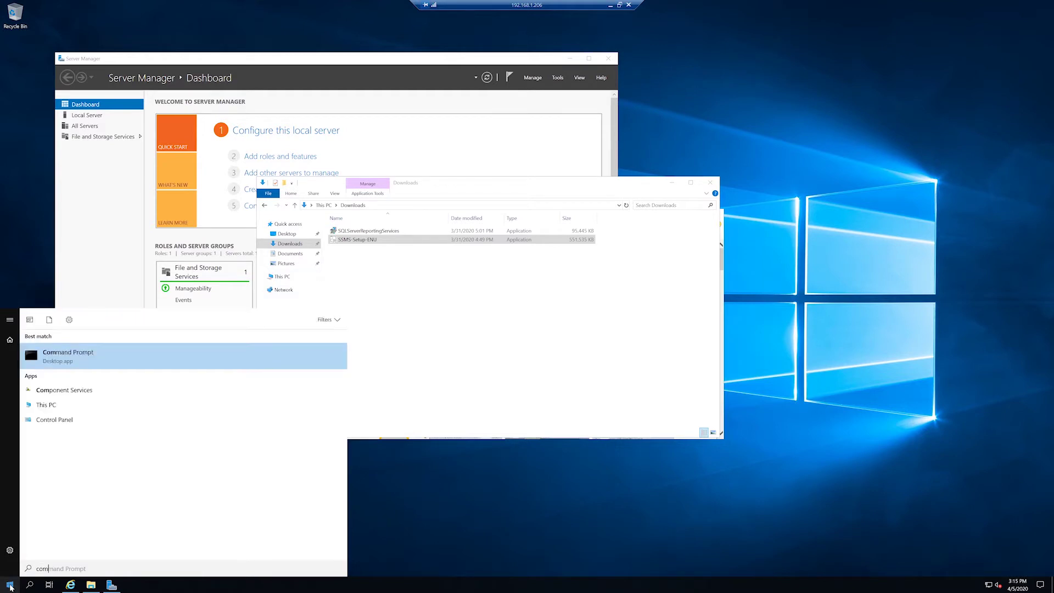
{"action": "right_click", "coordinate": [71, 346]}
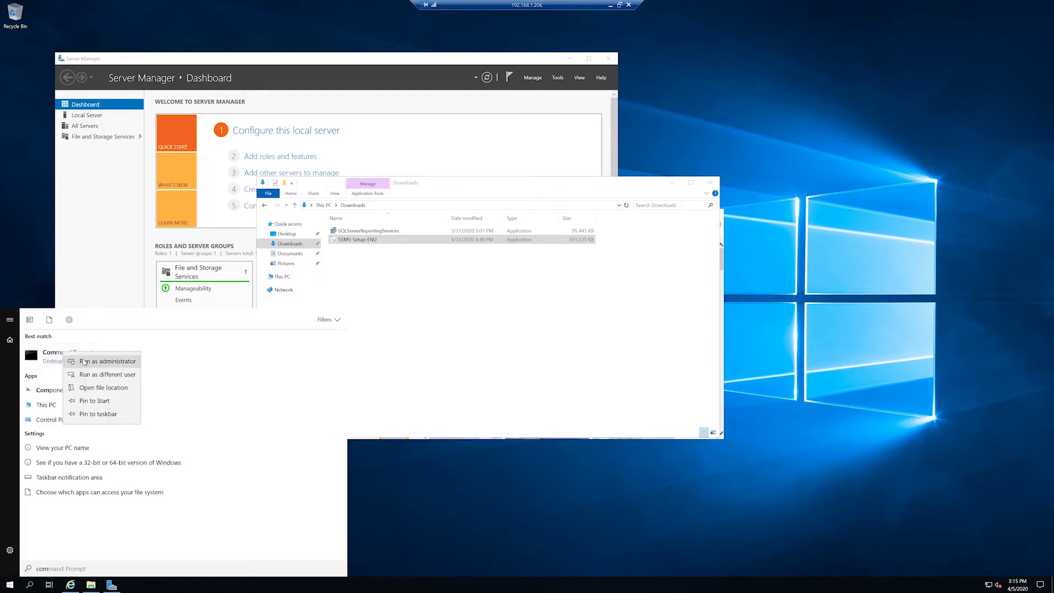
{"action": "left_click", "coordinate": [85, 362]}
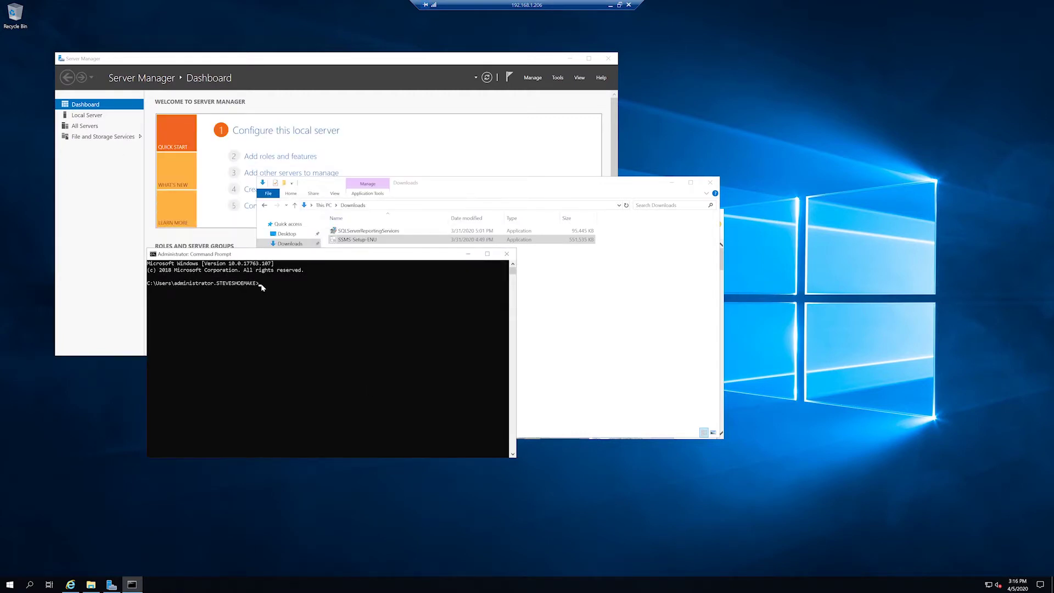
{"action": "right_click", "coordinate": [261, 286]}
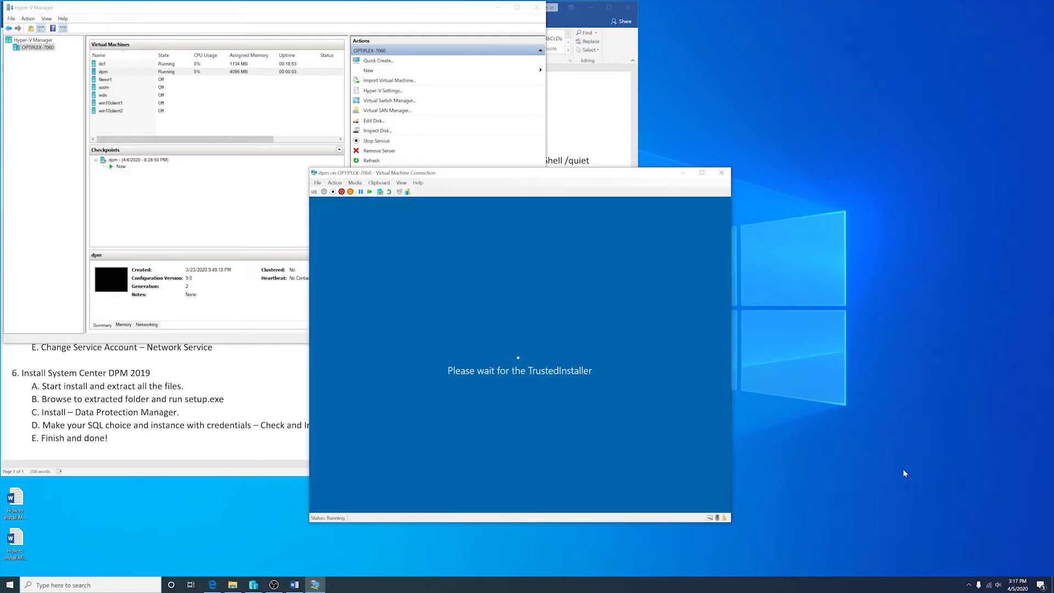
- Close the dpm VM console and reconnect to dpm using its saved Remote Desktop connection and password
{"action": "left_click", "coordinate": [498, 7]}
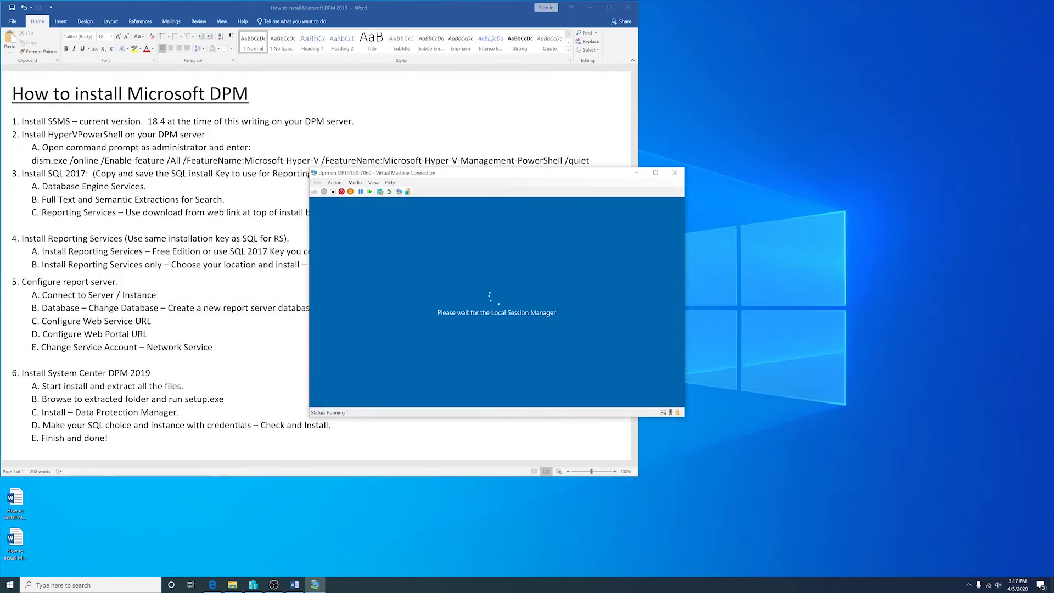
{"action": "left_click", "coordinate": [675, 172]}
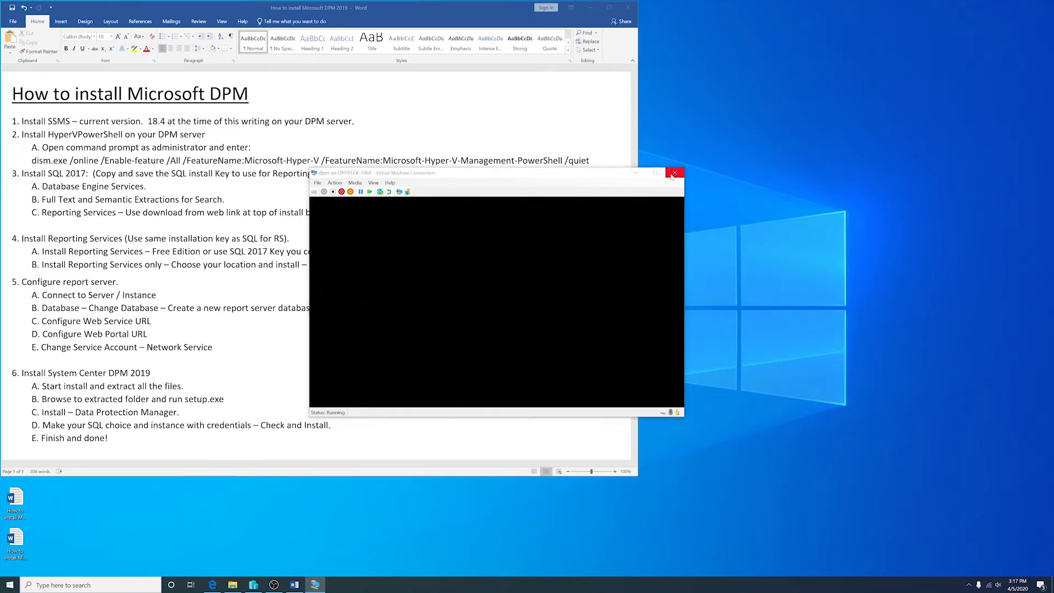
{"action": "left_click", "coordinate": [233, 585]}
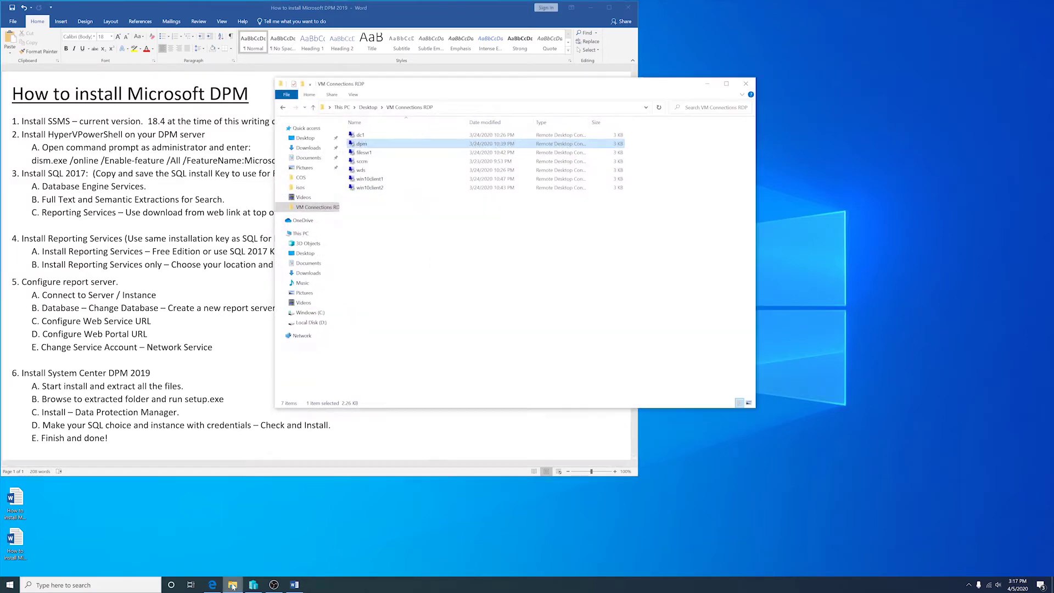
{"action": "double_click", "coordinate": [361, 144]}
{"action": "type", "text": "••••"}
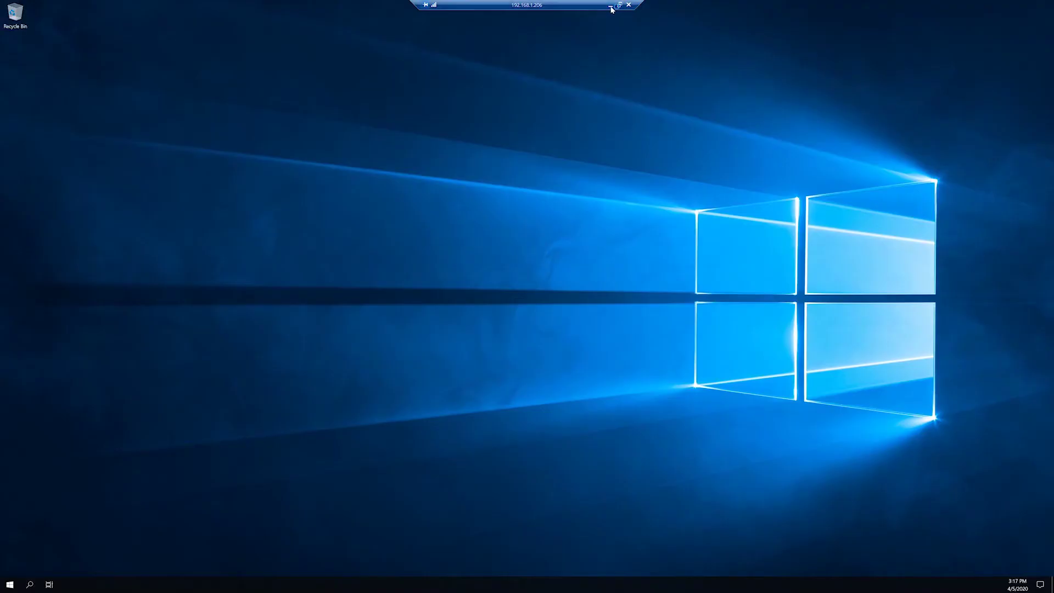
{"action": "left_click", "coordinate": [610, 5]}
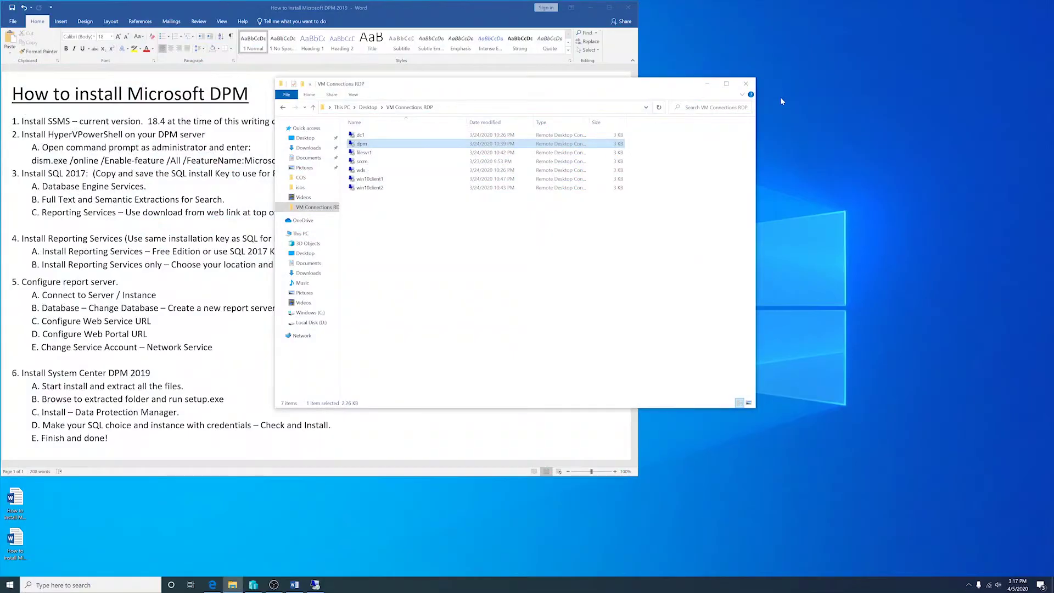
{"action": "left_click", "coordinate": [707, 84]}
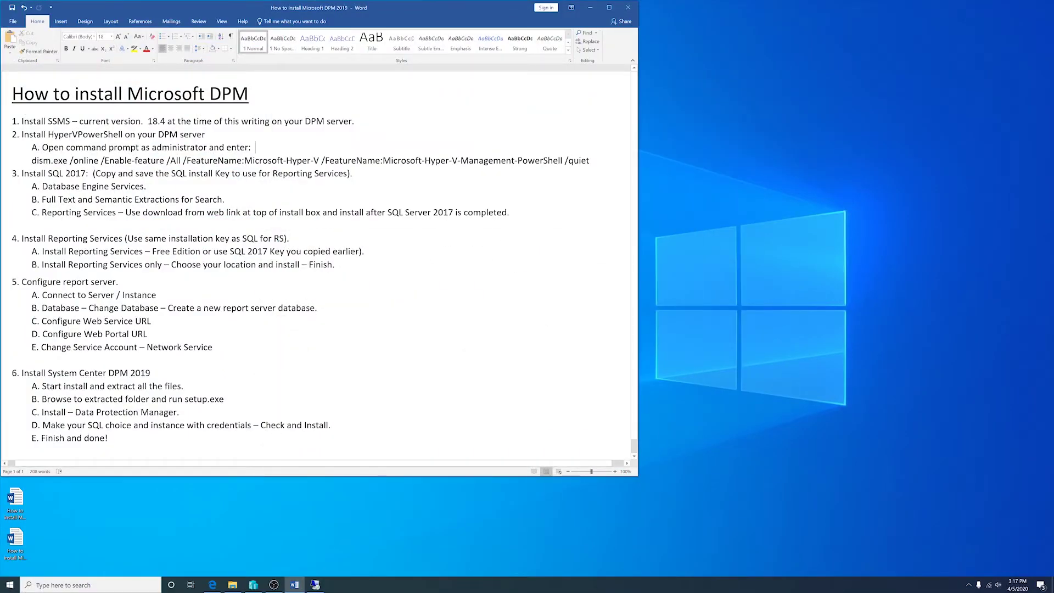
- Mount the SQL Server 2017 Standard ISO from C:\isos in dpm's DVD drive and open its console
{"action": "left_click", "coordinate": [254, 584]}
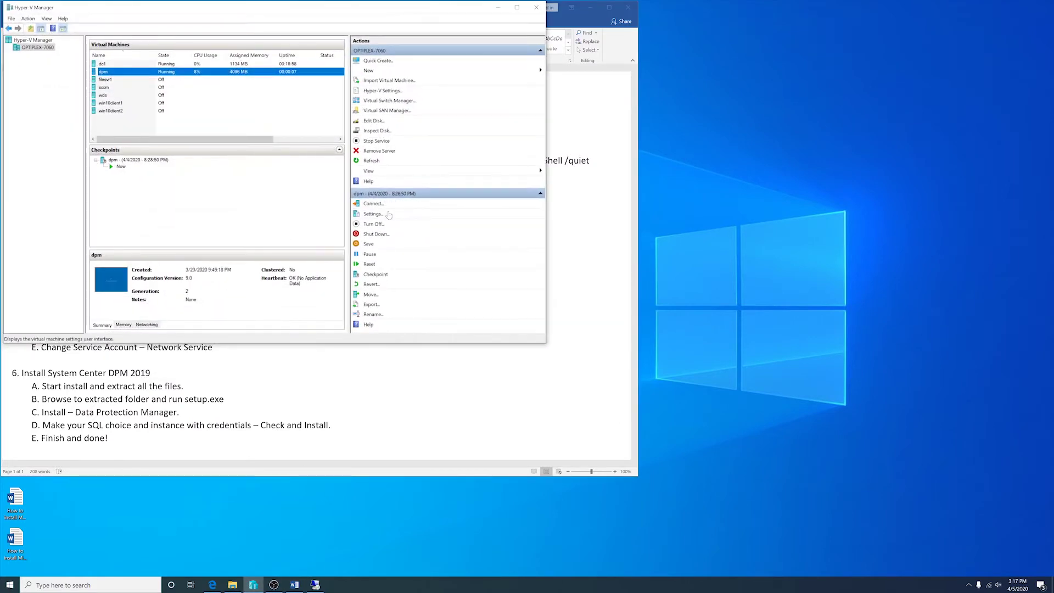
{"action": "right_click", "coordinate": [103, 74]}
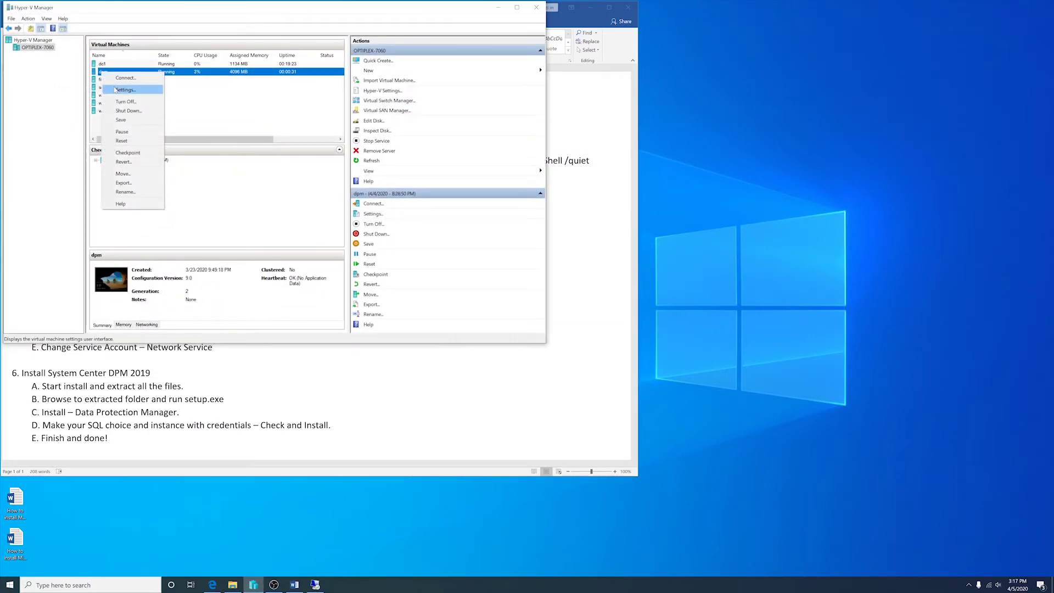
{"action": "left_click", "coordinate": [116, 87]}
{"action": "left_click", "coordinate": [443, 267]}
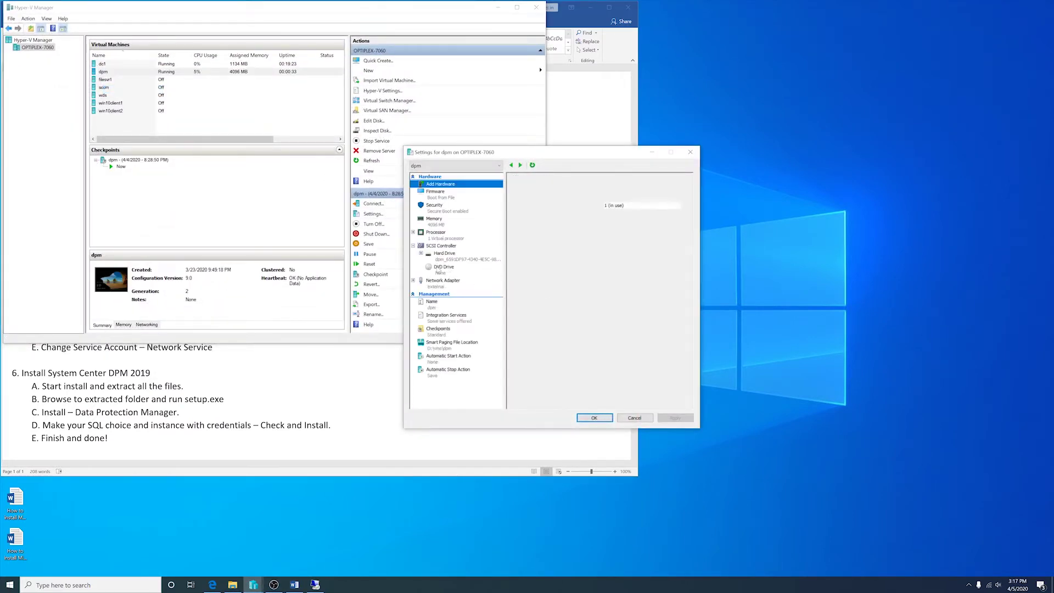
{"action": "left_click", "coordinate": [536, 243]}
{"action": "left_click", "coordinate": [668, 264]}
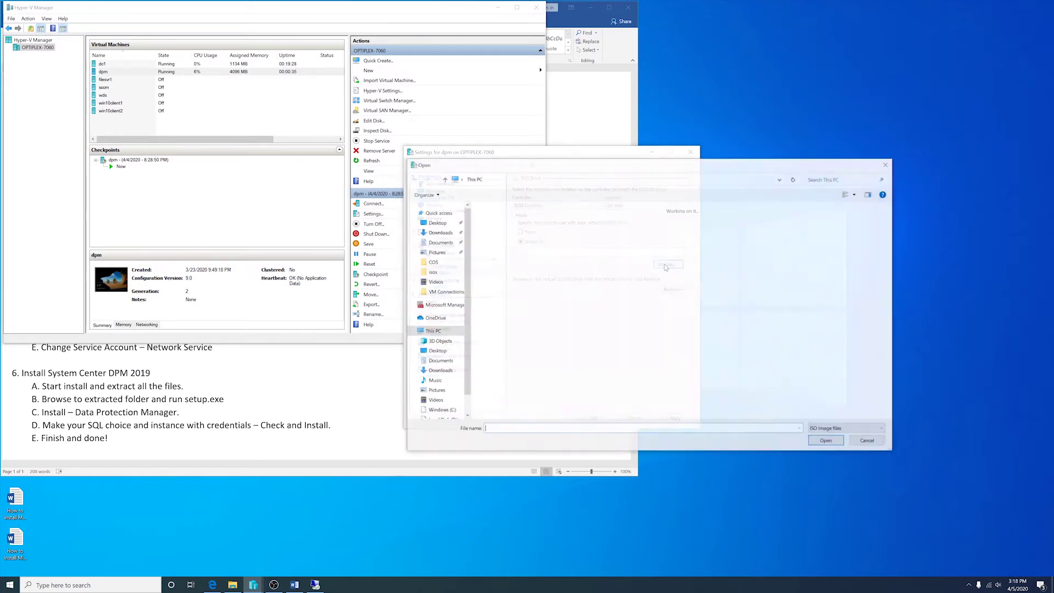
{"action": "left_click", "coordinate": [433, 272]}
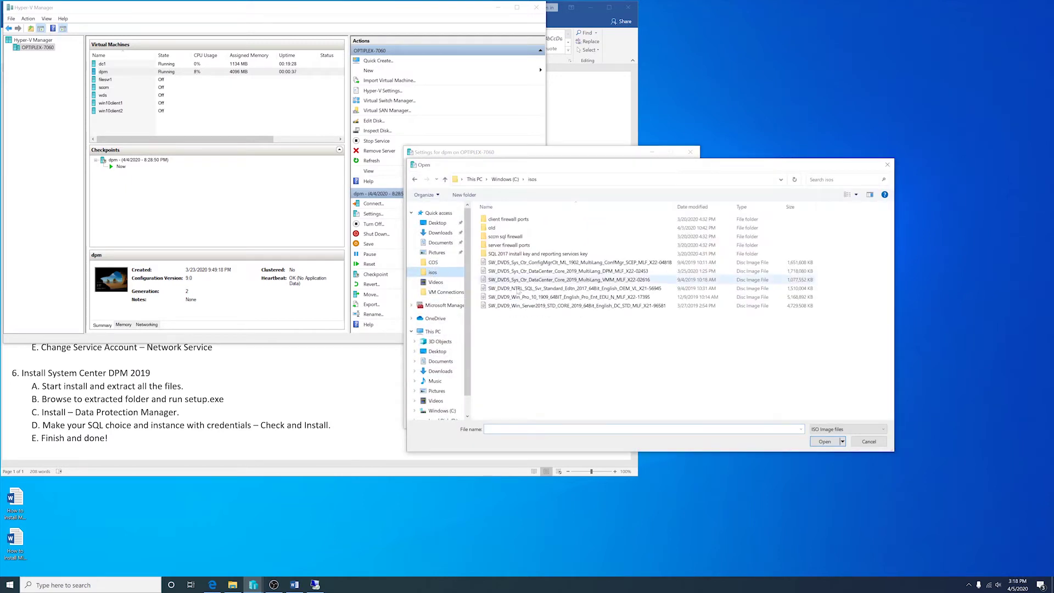
{"action": "double_click", "coordinate": [570, 291]}
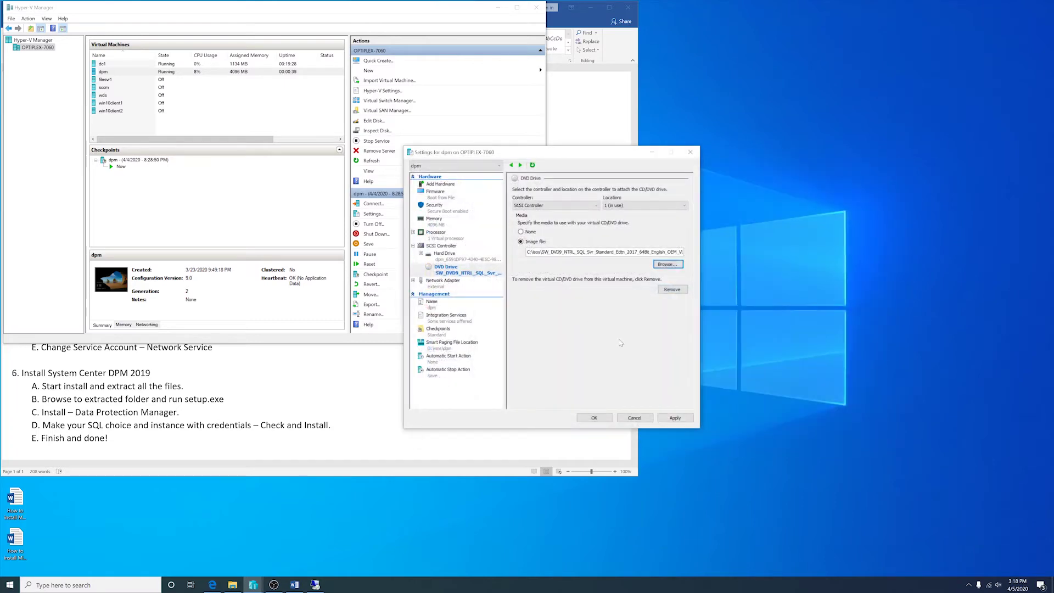
{"action": "left_click", "coordinate": [675, 418]}
{"action": "left_click", "coordinate": [595, 418]}
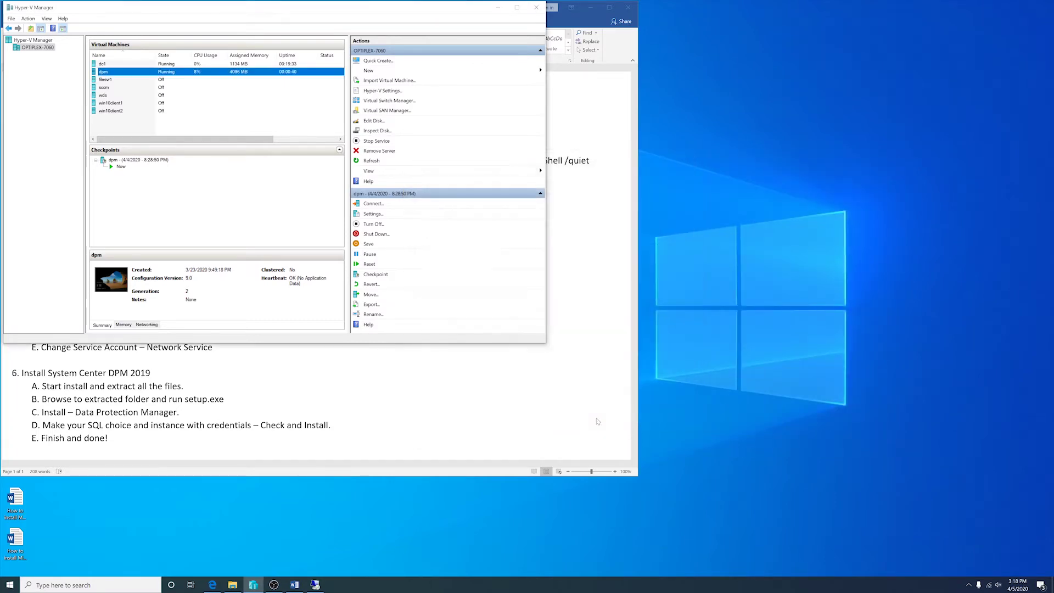
{"action": "left_click", "coordinate": [314, 585]}
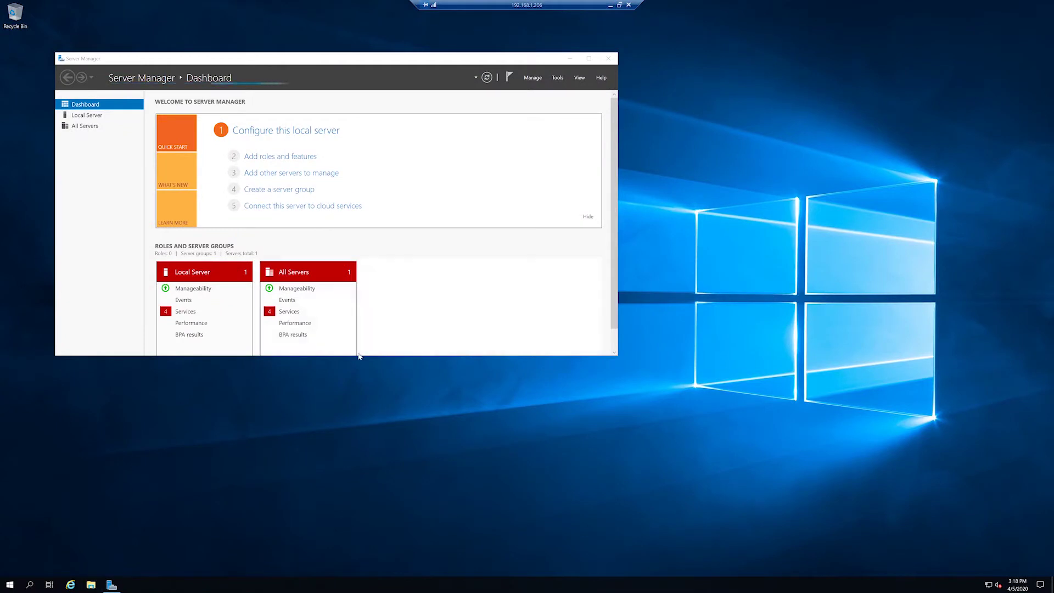
- Launch SQL Server setup from the DVD drive and choose a new stand-alone installation
{"action": "key", "text": "super+e"}
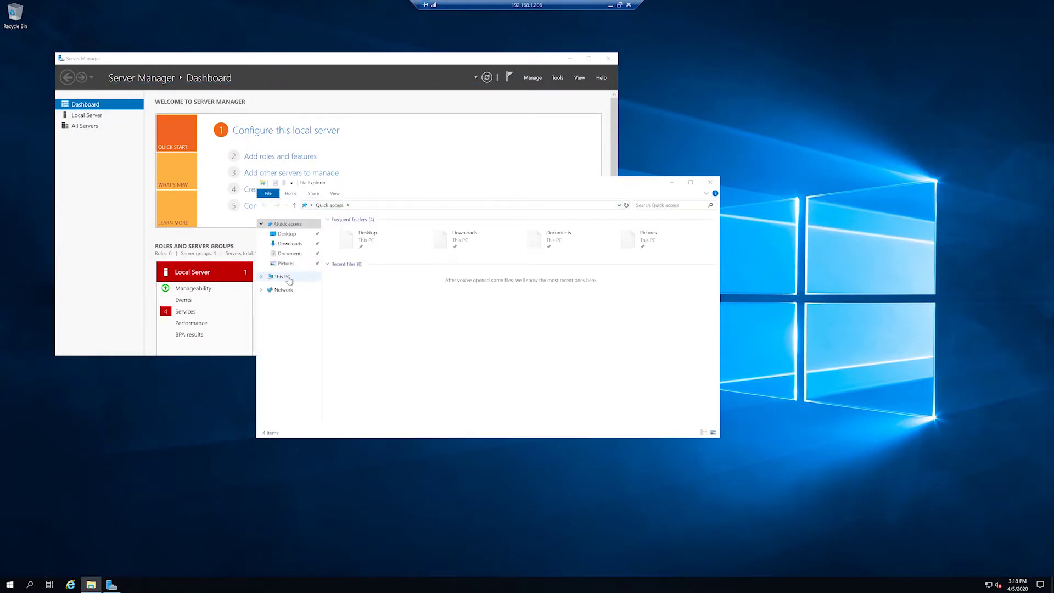
{"action": "left_click", "coordinate": [479, 317]}
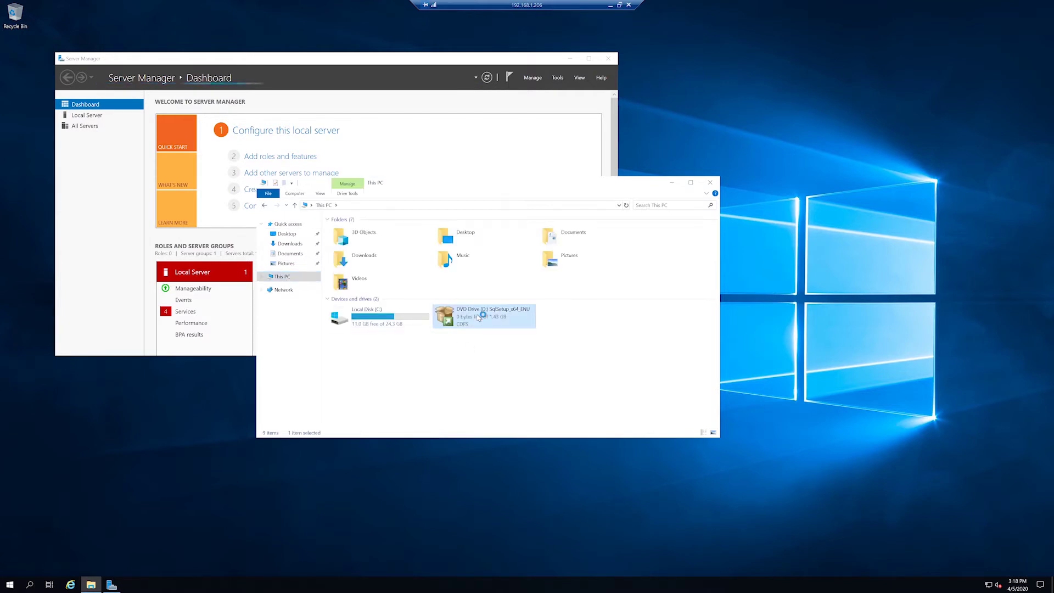
{"action": "double_click", "coordinate": [479, 318]}
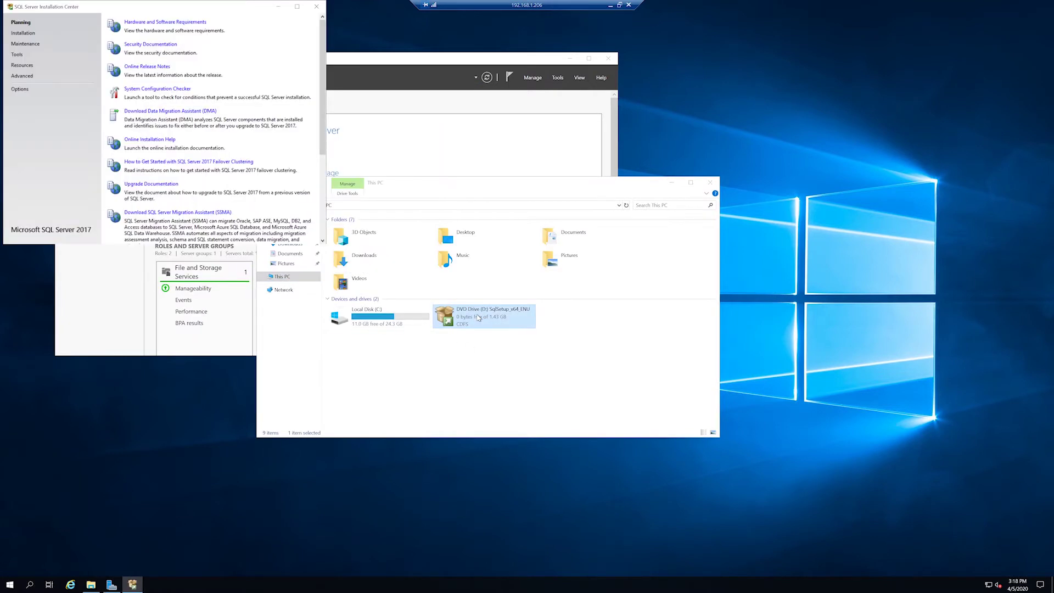
{"action": "left_click", "coordinate": [32, 33]}
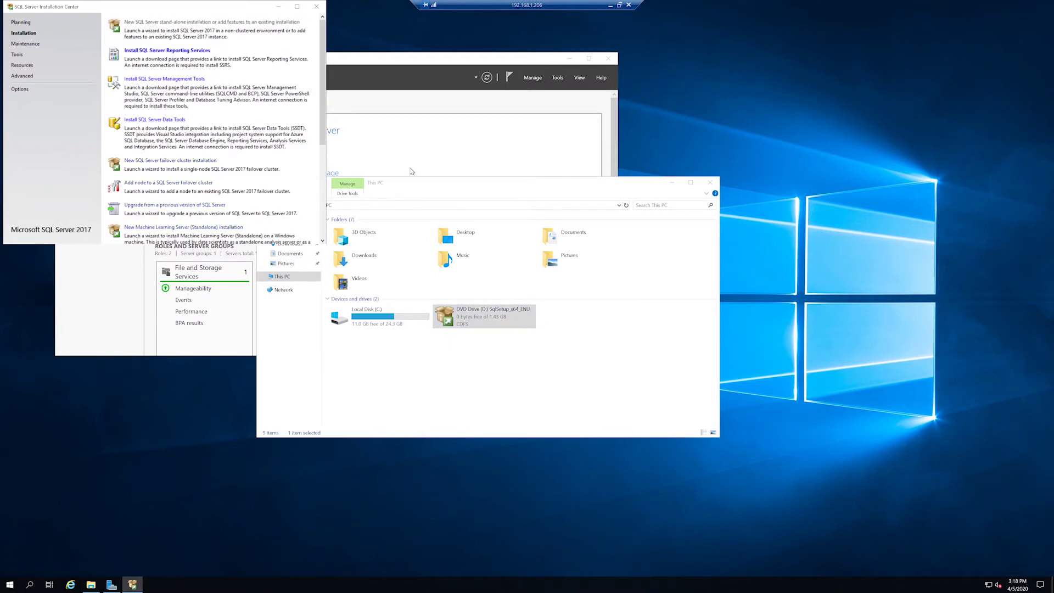
{"action": "left_click", "coordinate": [570, 58]}
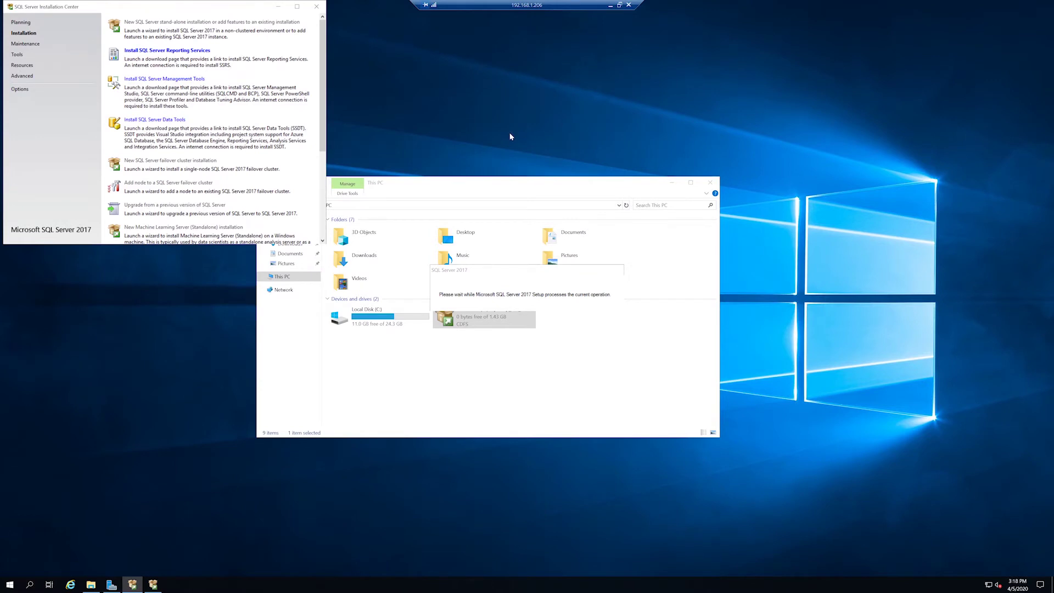
- Keep the Evaluation edition, accept the licence, enable Microsoft Update, and continue to Feature Selection
{"action": "left_click", "coordinate": [630, 408]}
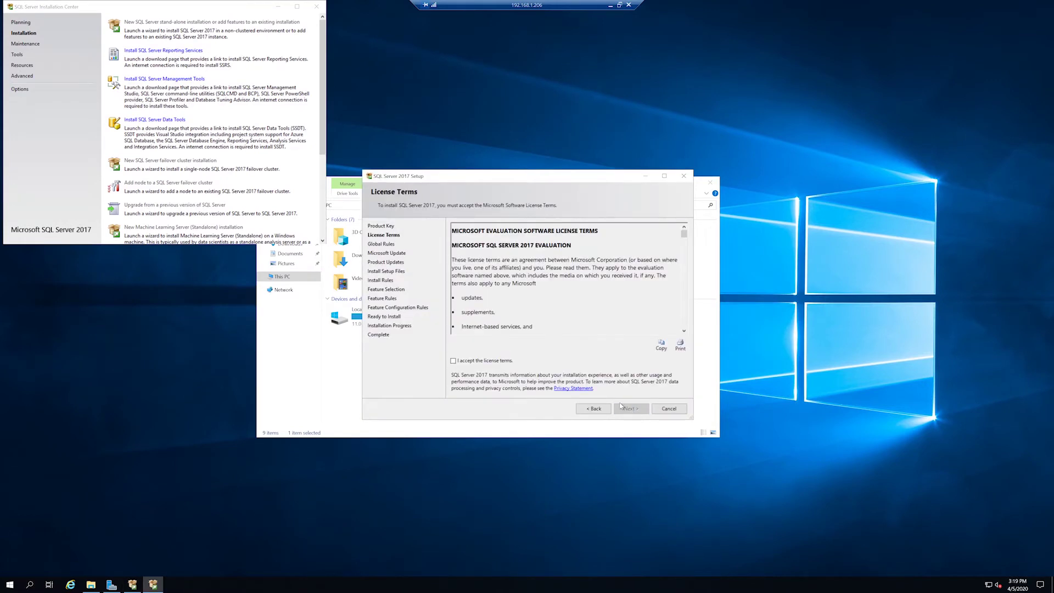
{"action": "left_click", "coordinate": [496, 362]}
{"action": "left_click", "coordinate": [626, 409]}
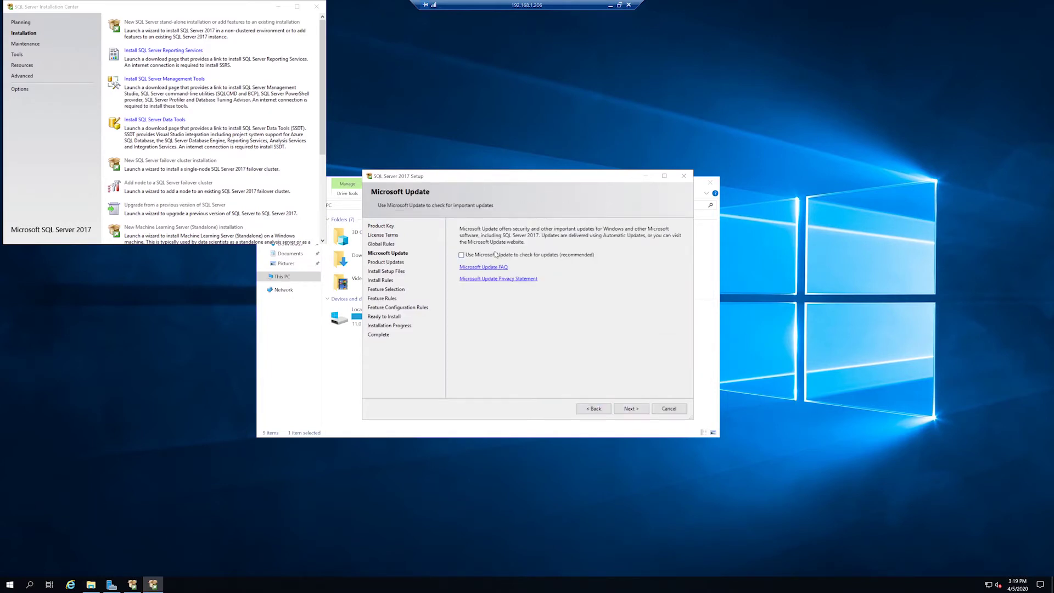
{"action": "left_click", "coordinate": [468, 256]}
{"action": "left_click", "coordinate": [631, 409]}
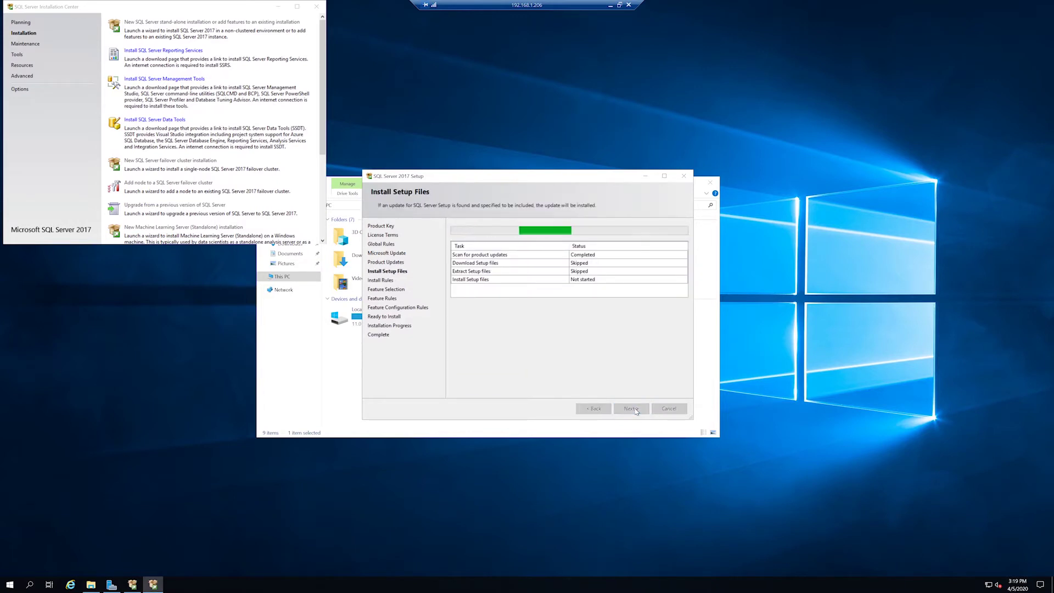
{"action": "left_click", "coordinate": [633, 409]}
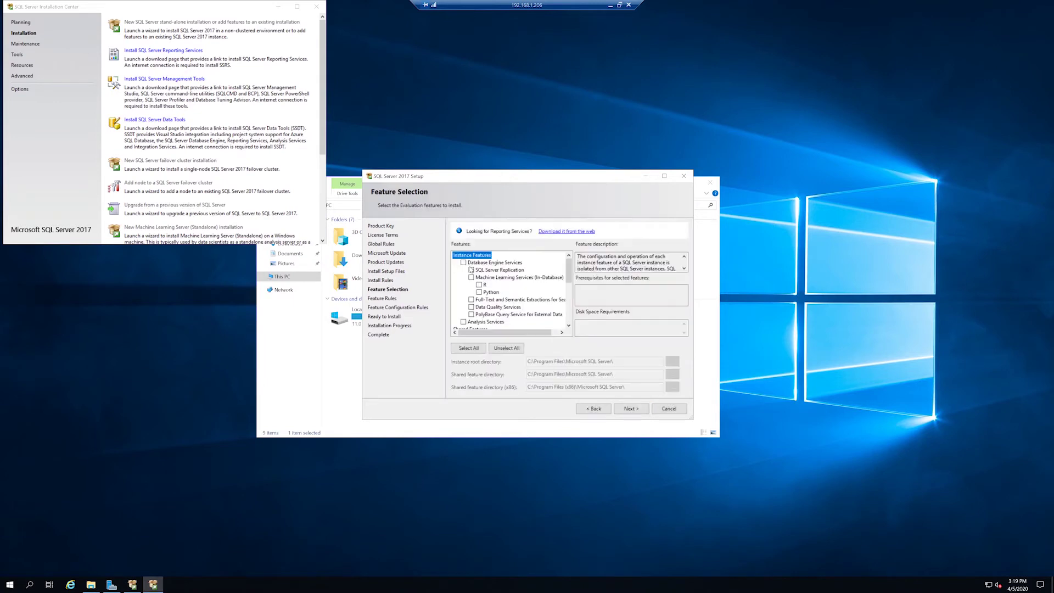
- Select Database Engine Services plus Full-Text and Semantic Extractions, keeping the default MSSQLSERVER instance
{"action": "left_click", "coordinate": [463, 262]}
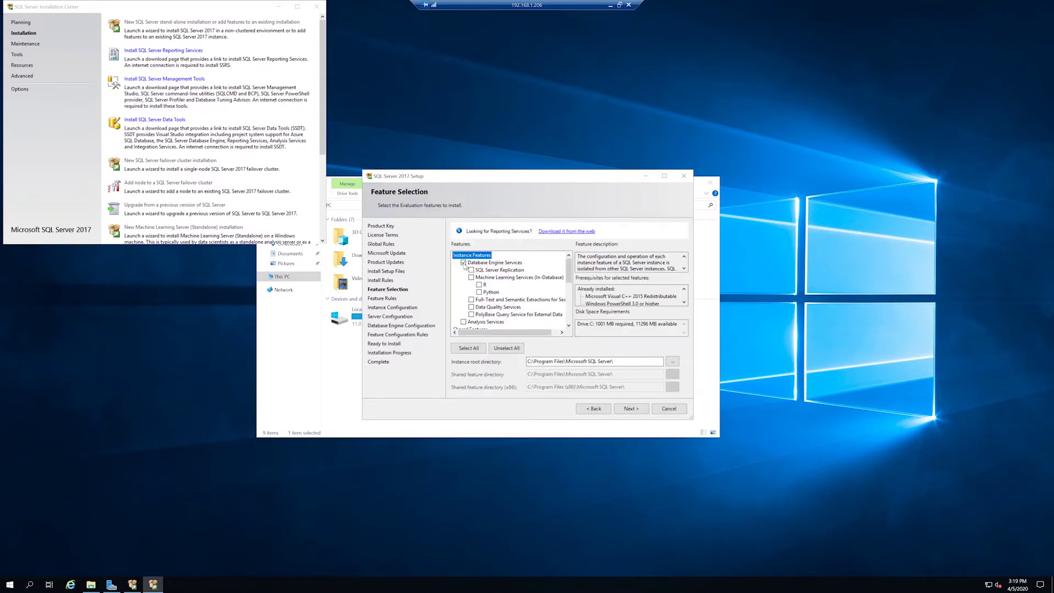
{"action": "left_click", "coordinate": [471, 300]}
{"action": "left_click", "coordinate": [638, 410]}
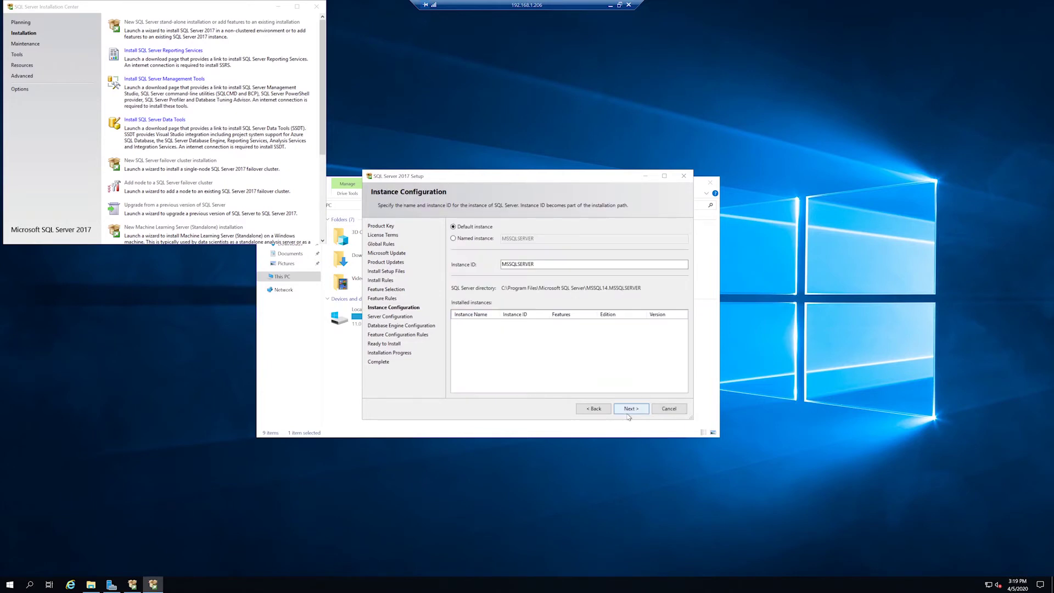
{"action": "left_click", "coordinate": [629, 412]}
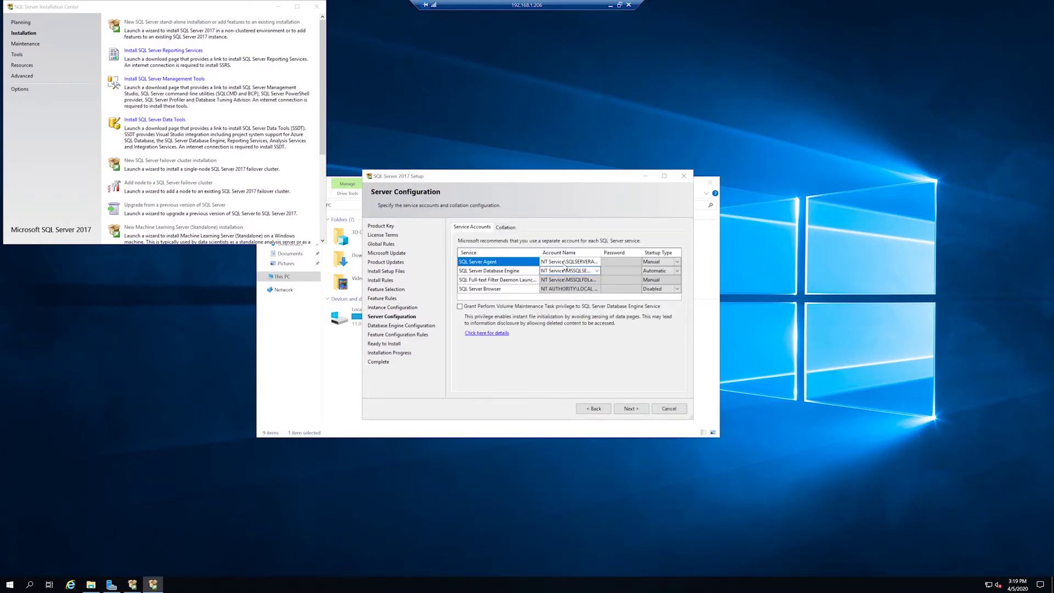
{"action": "left_click", "coordinate": [568, 261]}
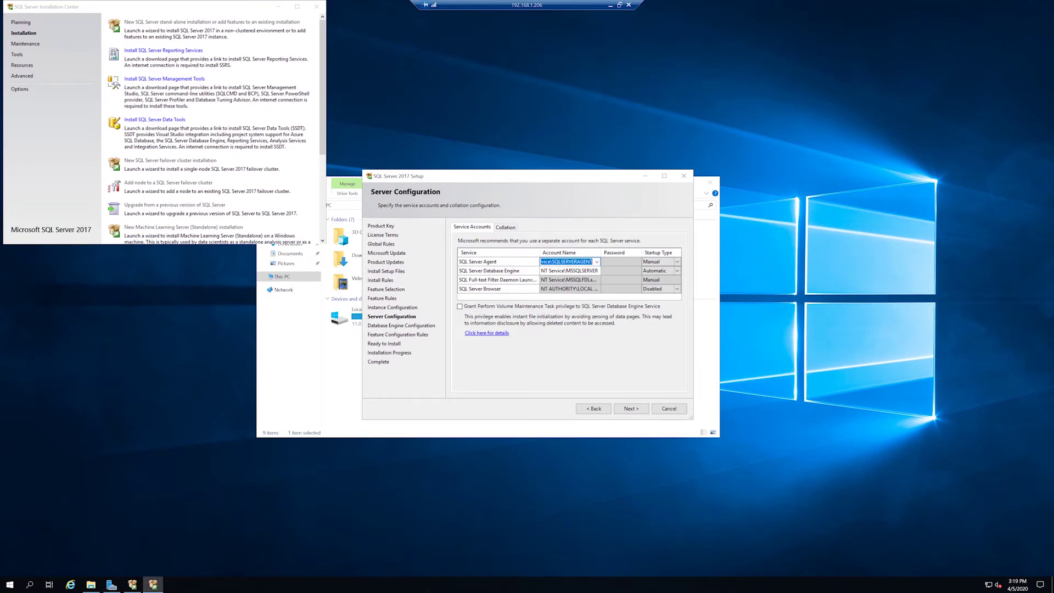
- Enter the domain service accounts and password for SQL Server Agent and Database Engine, Agent set to Automatic
{"action": "type", "text": "steve"}
{"action": "type", "text": "shoemake\\sccmsw"}
{"action": "type", "text": "ladm"}
{"action": "key", "text": "Tab"}
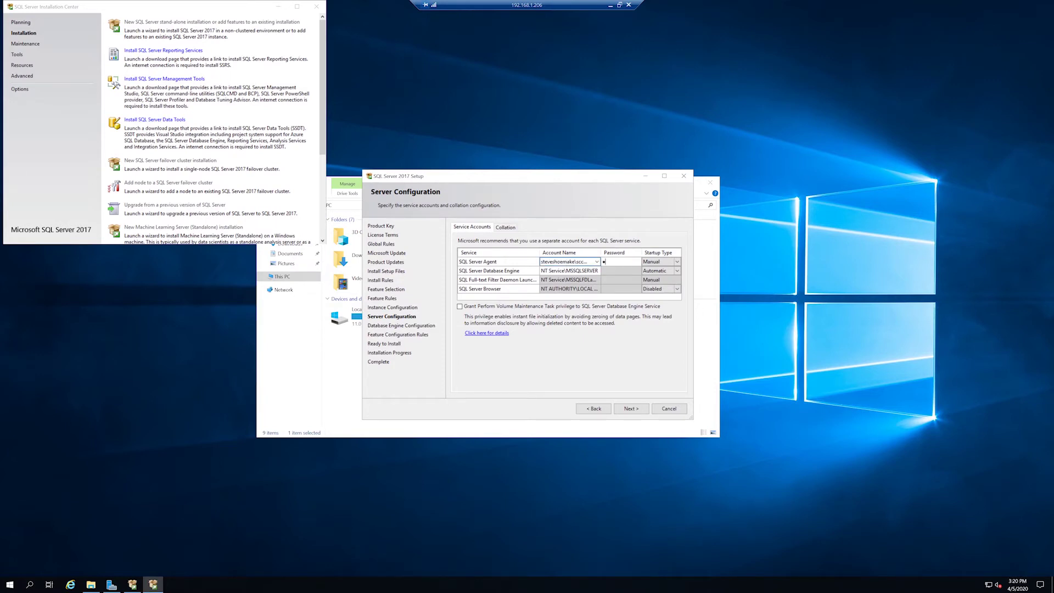
{"action": "type", "text": "********"}
{"action": "key", "text": "Tab"}
{"action": "key", "text": "Tab"}
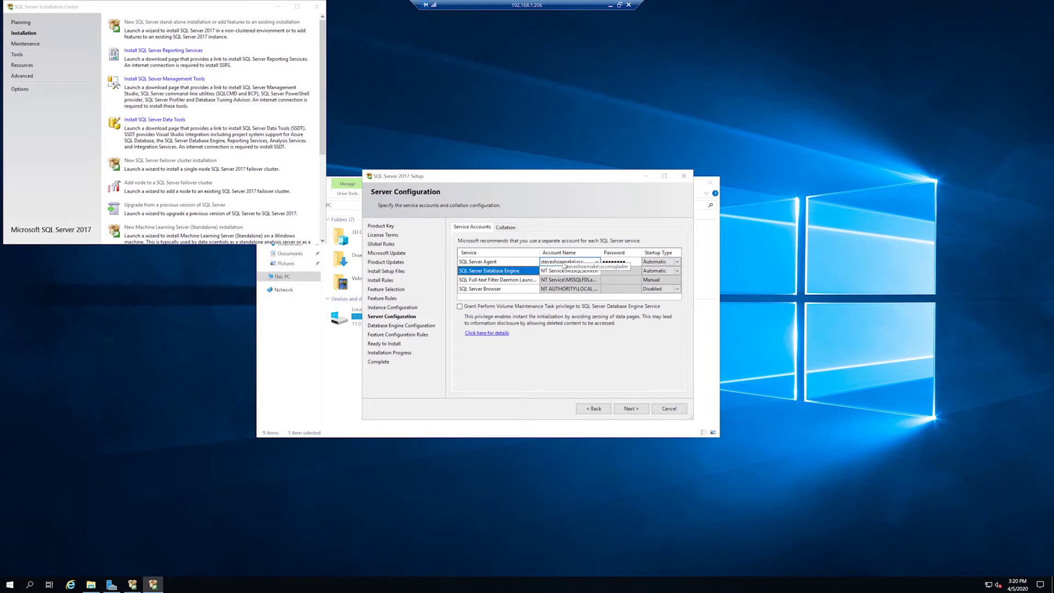
{"action": "type", "text": "s"}
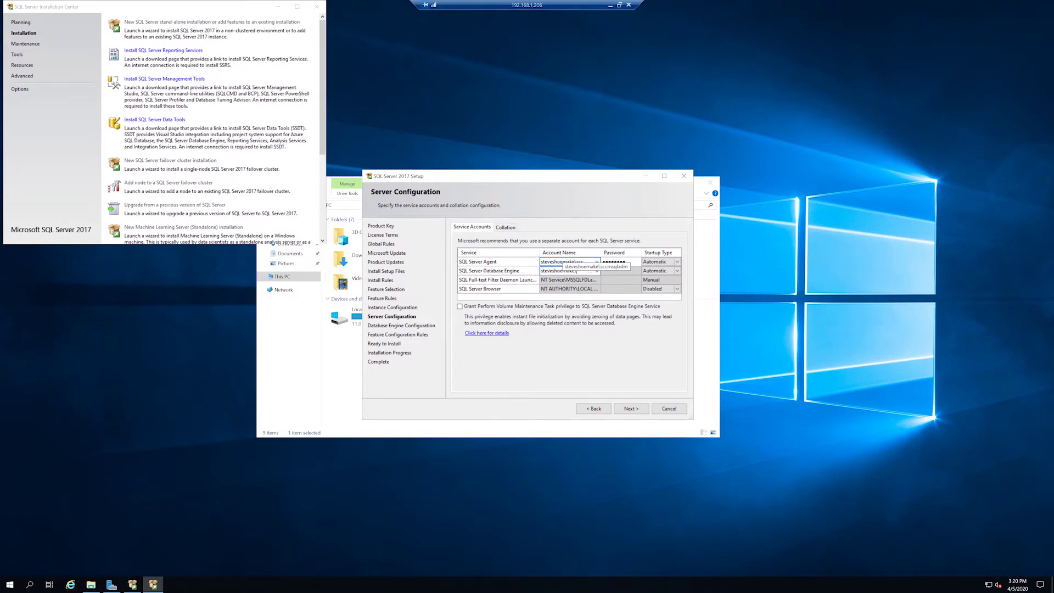
{"action": "type", "text": "teveshoemake\\sccmsqladm"}
{"action": "key", "text": "Tab"}
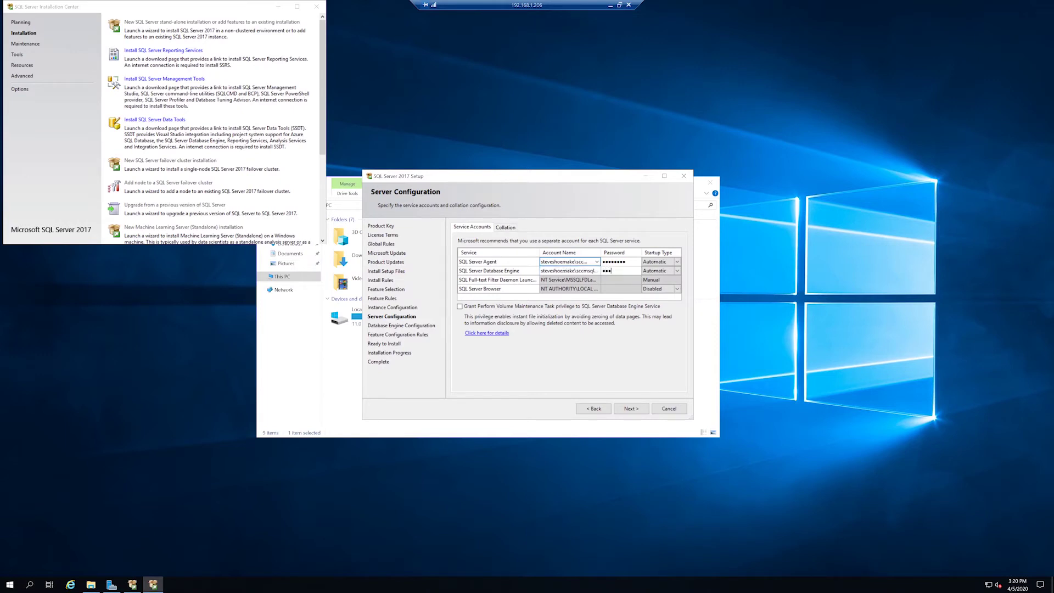
- Add the current user and the SQL service account as SQL Server administrators, then begin installing
{"action": "left_click", "coordinate": [631, 408]}
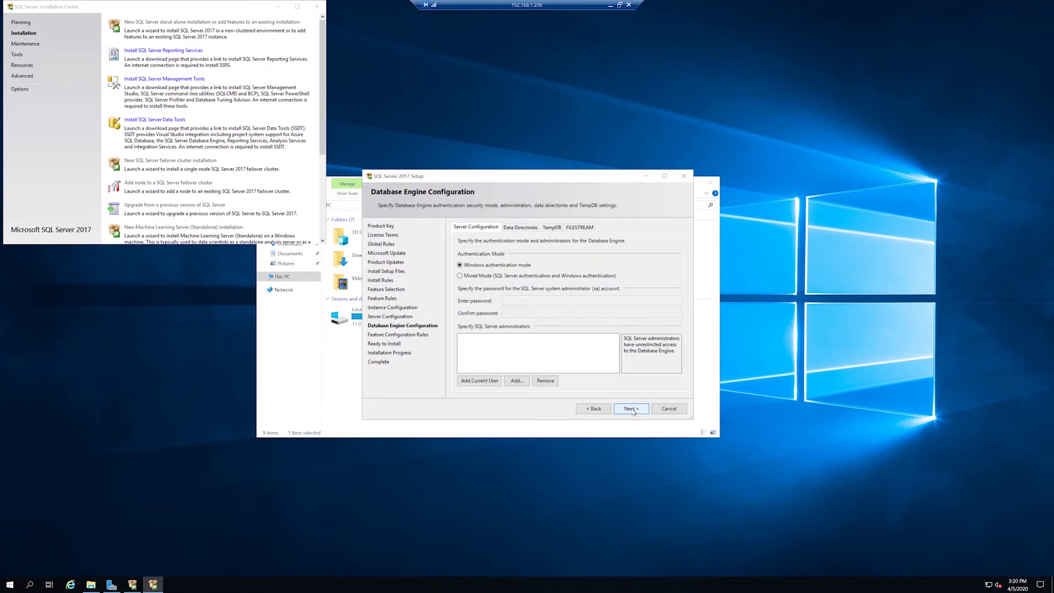
{"action": "left_click", "coordinate": [479, 381]}
{"action": "left_click", "coordinate": [517, 381]}
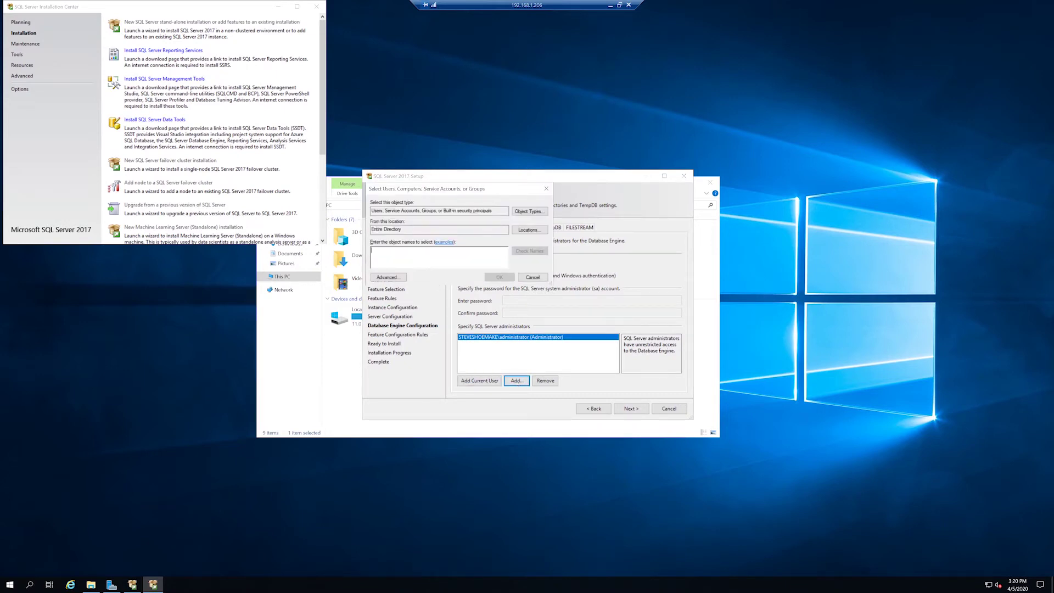
{"action": "type", "text": "sccmsqladm"}
{"action": "key", "text": "Return"}
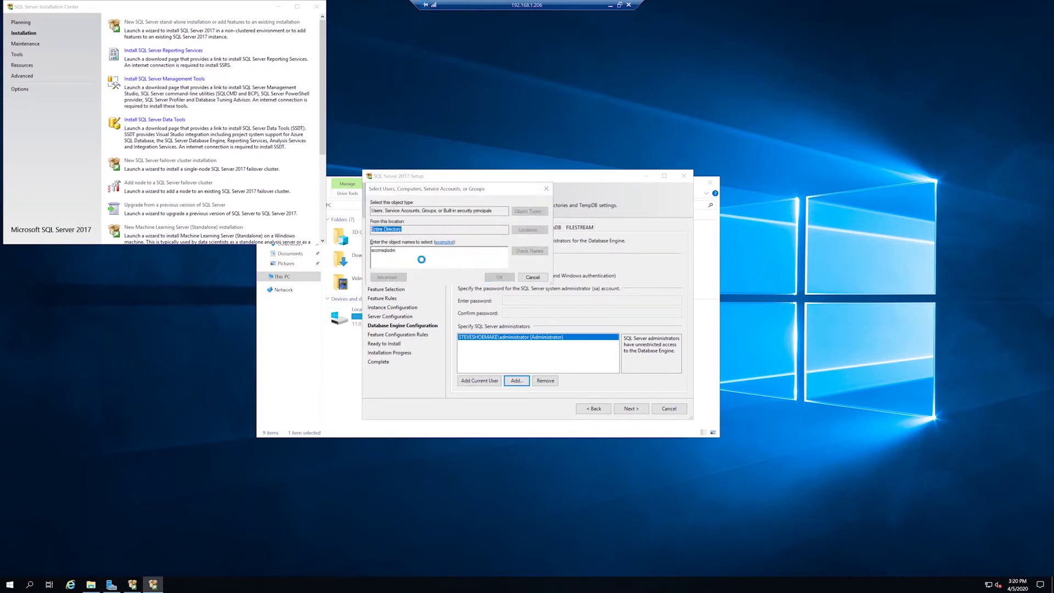
{"action": "left_click", "coordinate": [631, 409]}
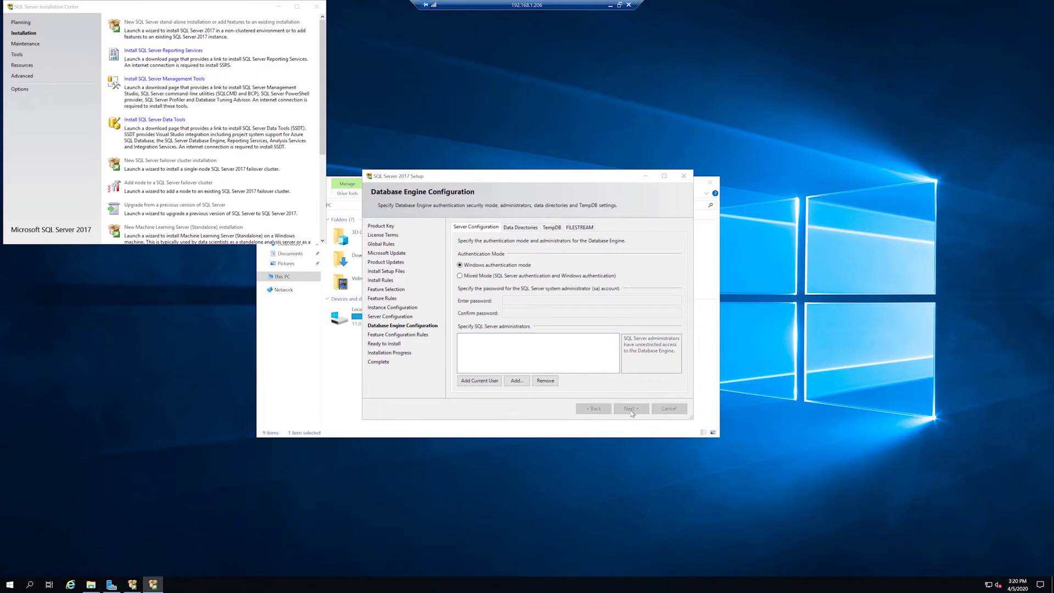
{"action": "left_click", "coordinate": [631, 409]}
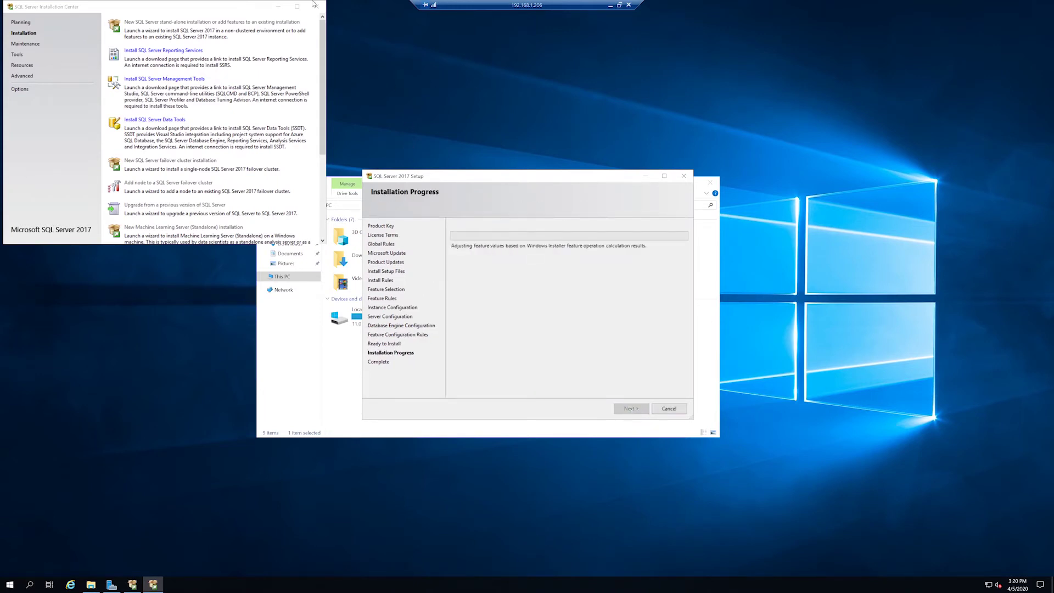
- Close File Explorer while the SQL Server 2017 installation runs to a successful finish
{"action": "left_click", "coordinate": [711, 182]}
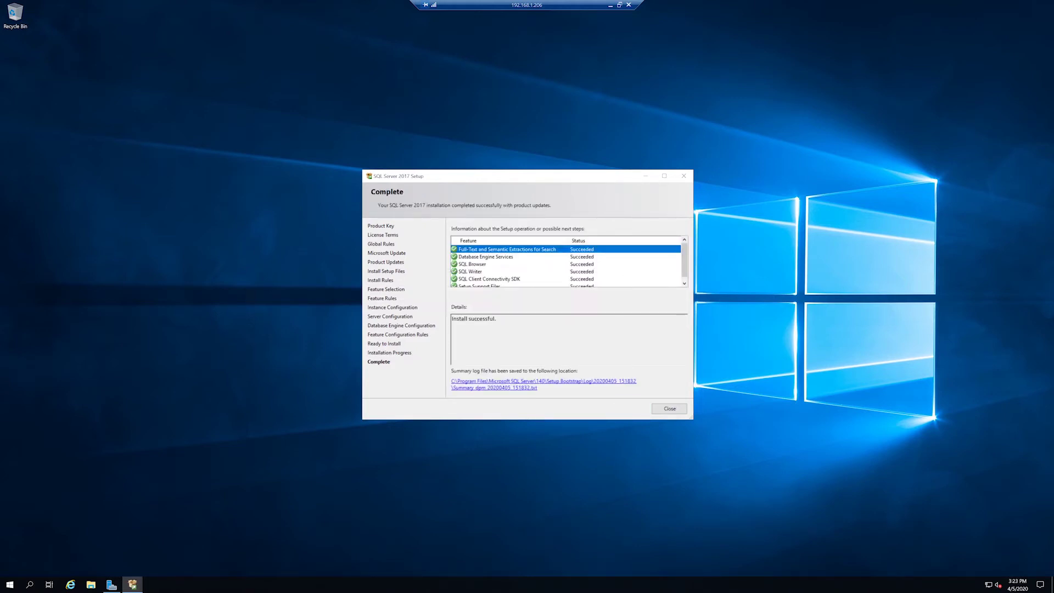
- Close the finished SQL Server setup and launch the SQLServerReportingServices installer from Downloads
{"action": "left_click", "coordinate": [669, 408]}
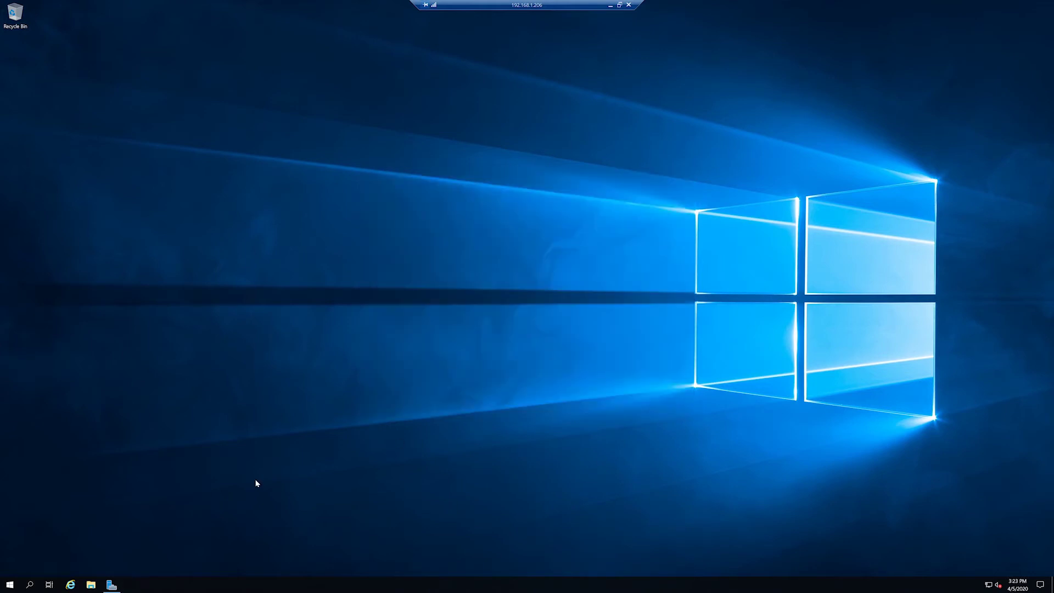
{"action": "left_click", "coordinate": [91, 585]}
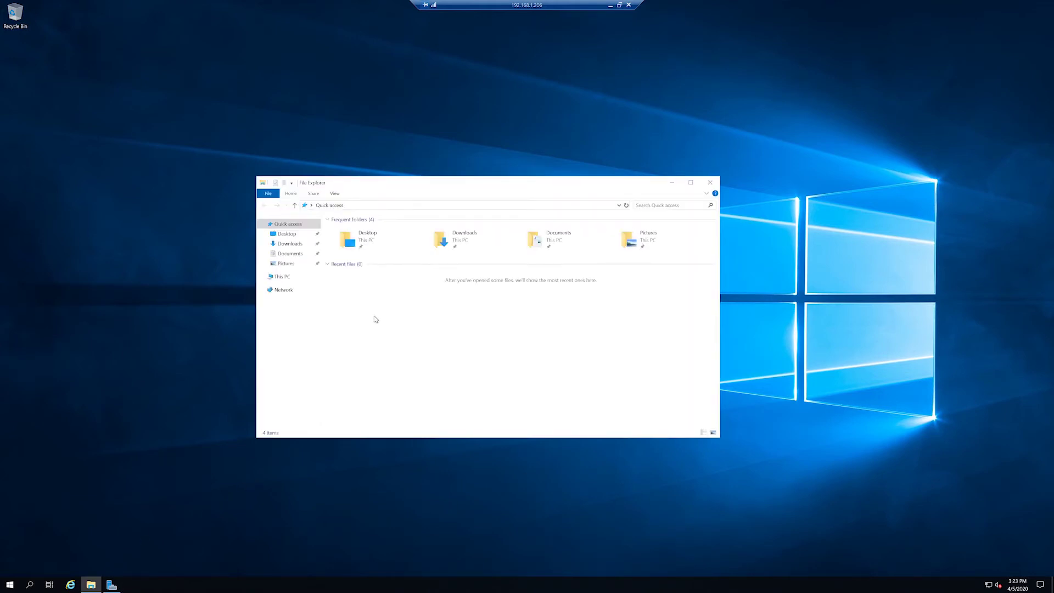
{"action": "left_click", "coordinate": [290, 243]}
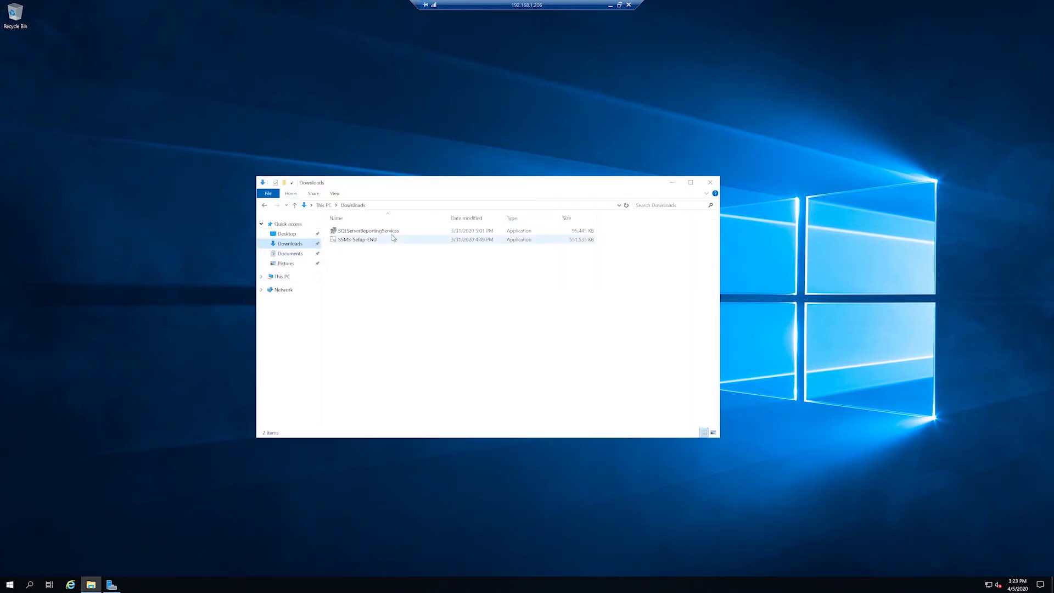
{"action": "left_click", "coordinate": [384, 233]}
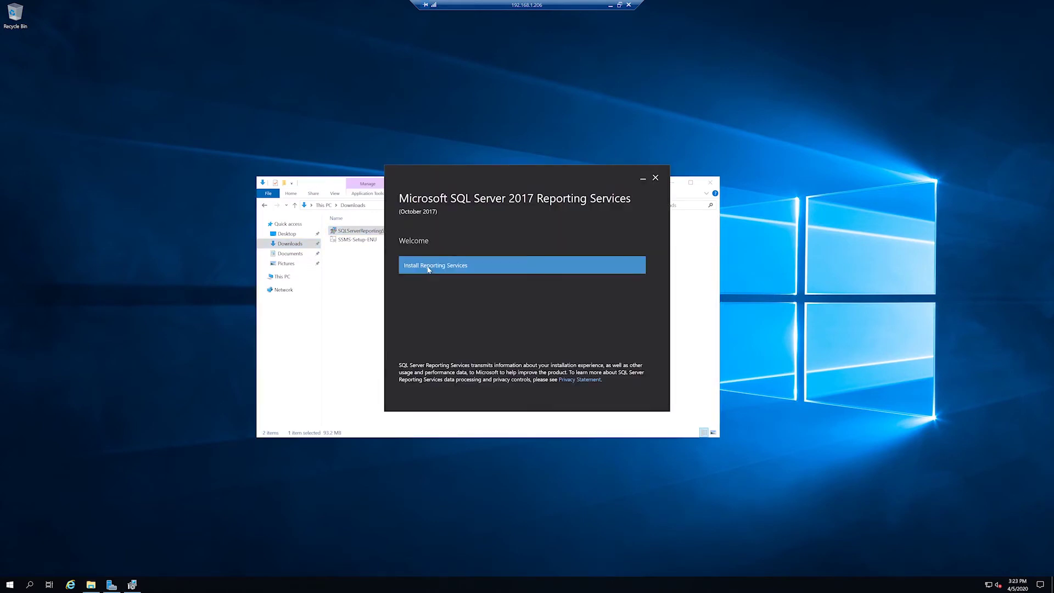
- Install Reporting Services only as the free Evaluation edition, accepting the license terms
{"action": "left_click", "coordinate": [429, 269]}
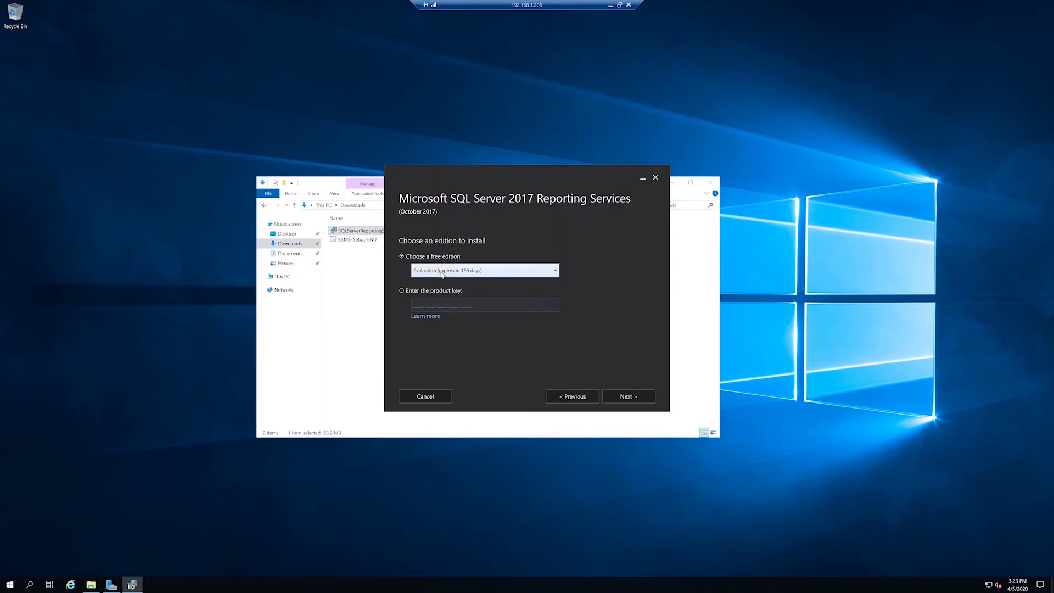
{"action": "left_click", "coordinate": [629, 396]}
{"action": "left_click", "coordinate": [431, 368]}
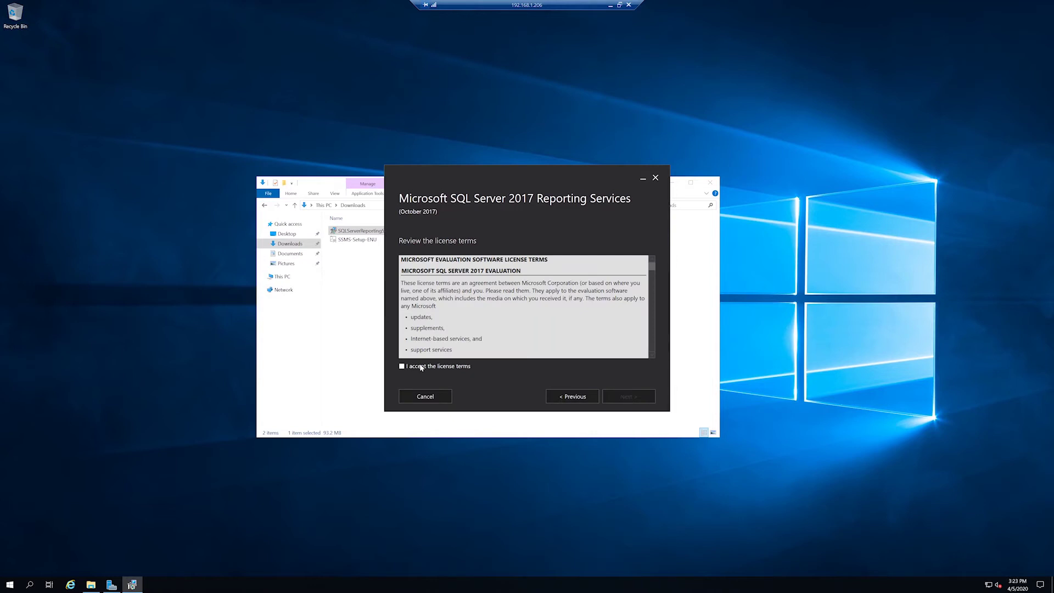
{"action": "left_click", "coordinate": [626, 396]}
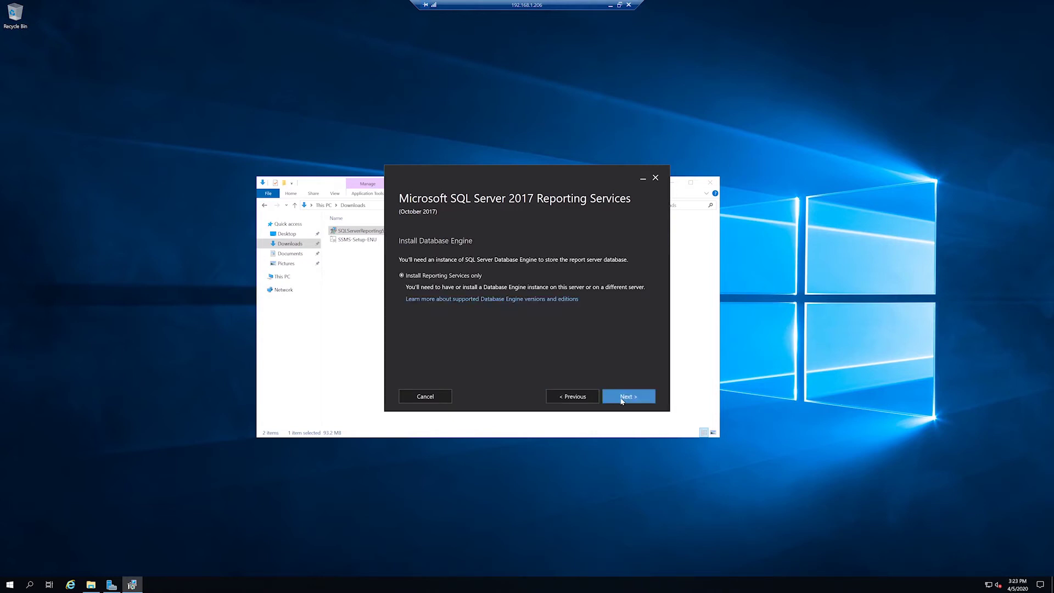
{"action": "left_click", "coordinate": [623, 402]}
{"action": "left_click", "coordinate": [629, 397]}
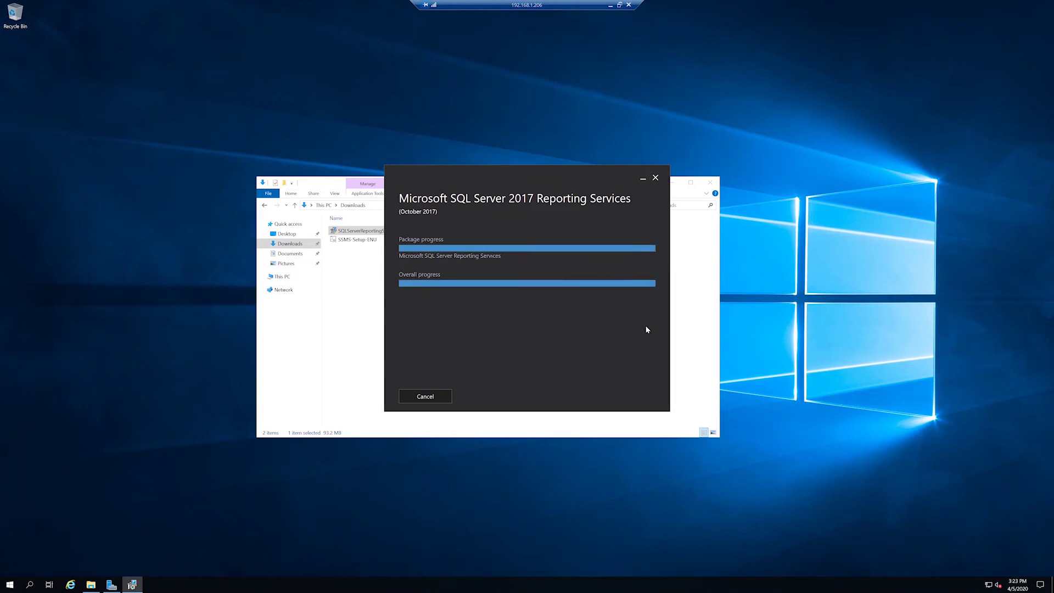
{"action": "left_click", "coordinate": [711, 182]}
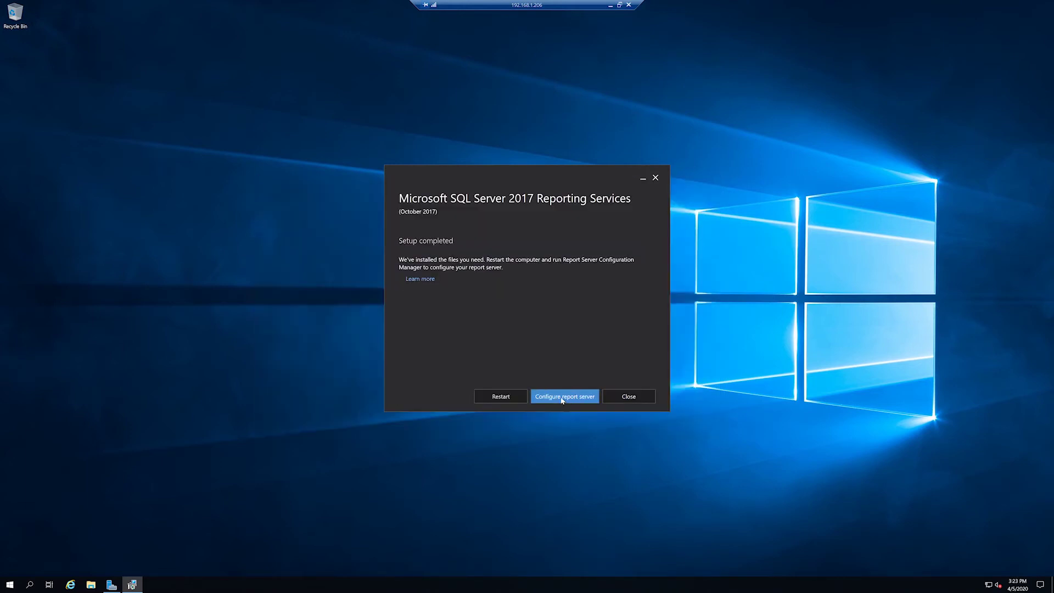
{"action": "left_click", "coordinate": [563, 397]}
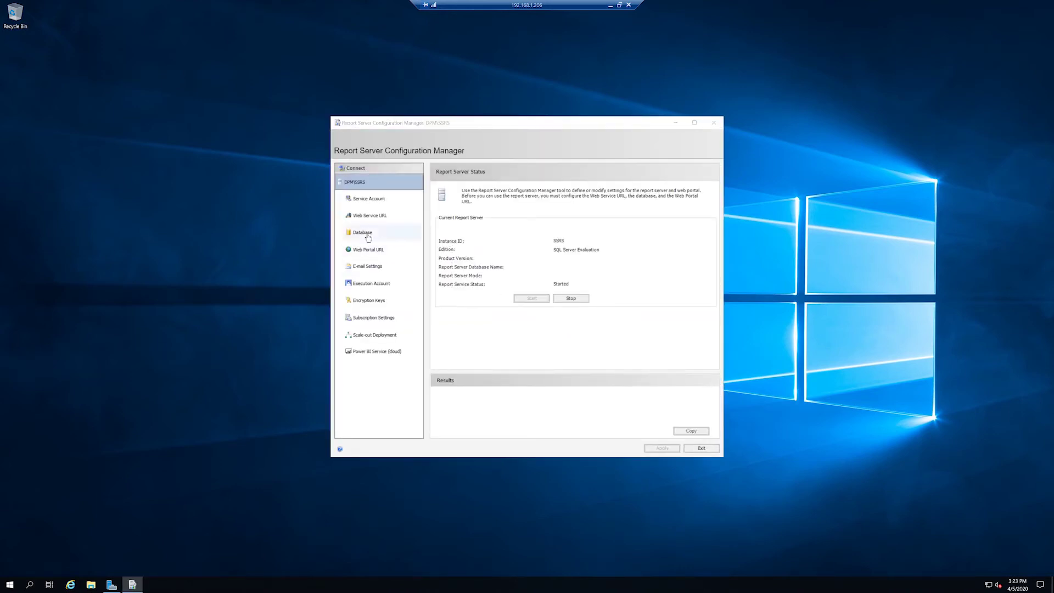
- Create a new ReportServer database on the DPM SQL instance after a successful connection test
{"action": "left_click", "coordinate": [368, 235]}
{"action": "left_click", "coordinate": [696, 271]}
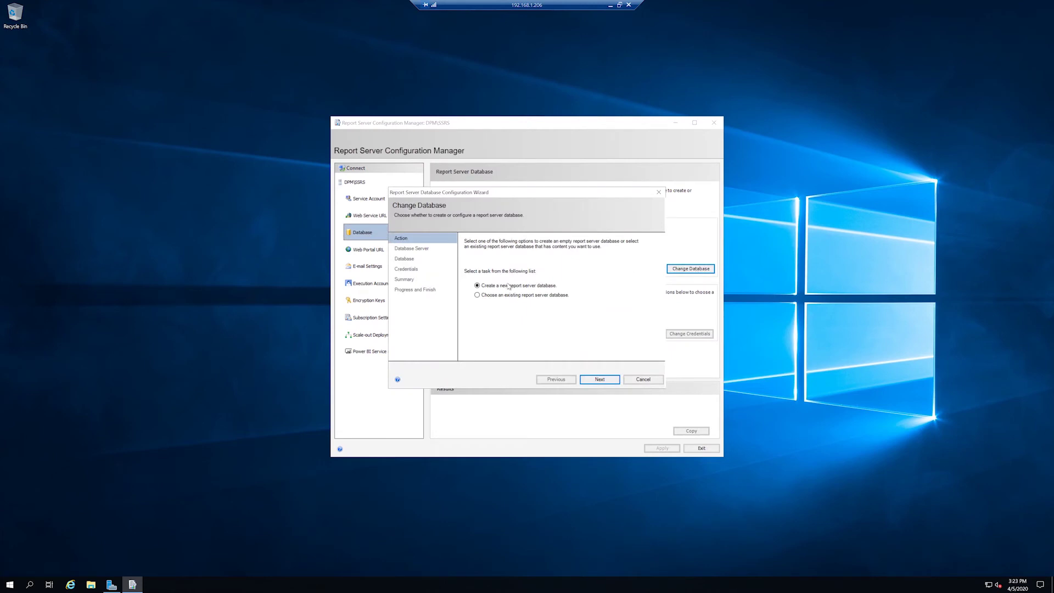
{"action": "left_click", "coordinate": [600, 379]}
{"action": "left_click", "coordinate": [624, 331]}
{"action": "left_click", "coordinate": [556, 323]}
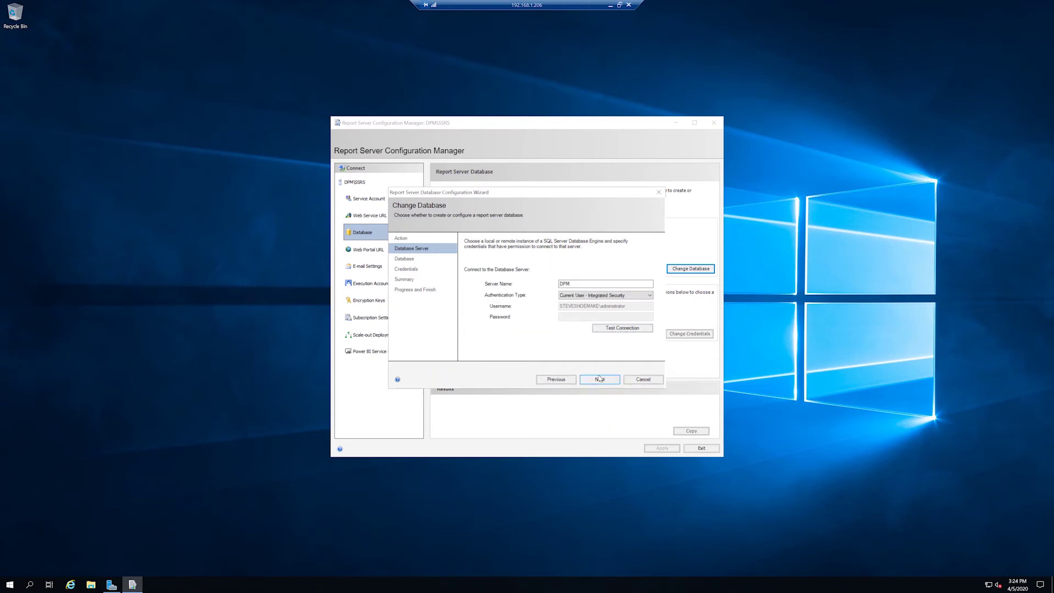
{"action": "left_click", "coordinate": [599, 379]}
{"action": "left_click", "coordinate": [600, 380]}
{"action": "left_click", "coordinate": [601, 380]}
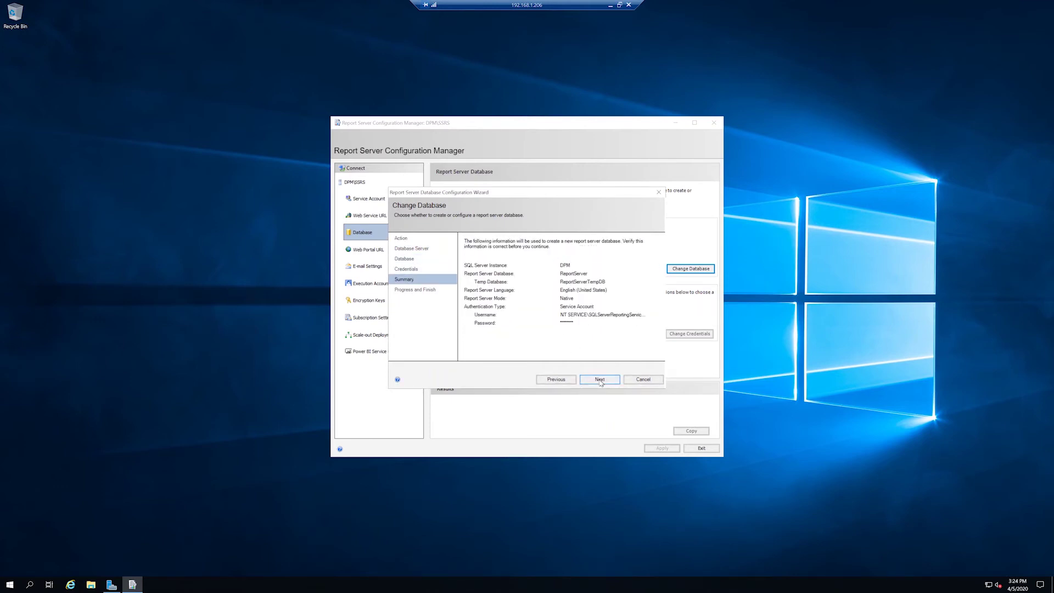
{"action": "left_click", "coordinate": [601, 380]}
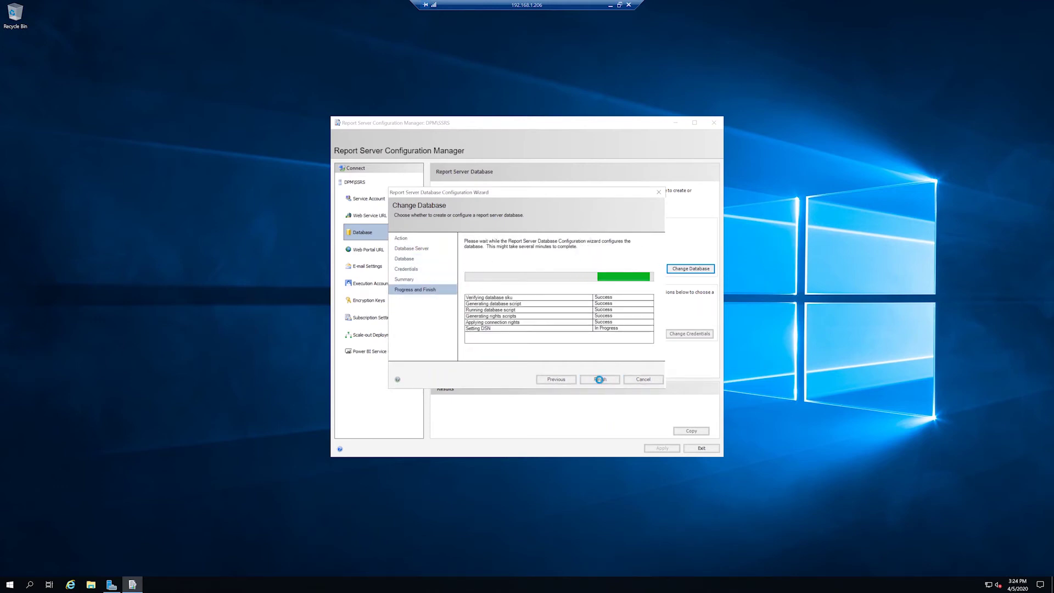
{"action": "left_click", "coordinate": [600, 379]}
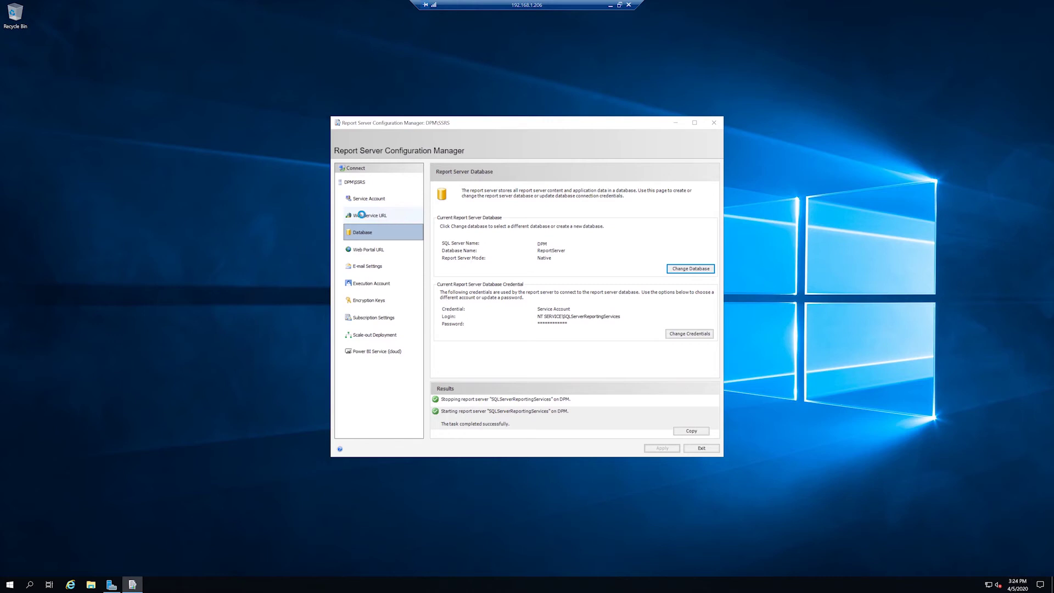
{"action": "left_click", "coordinate": [361, 215]}
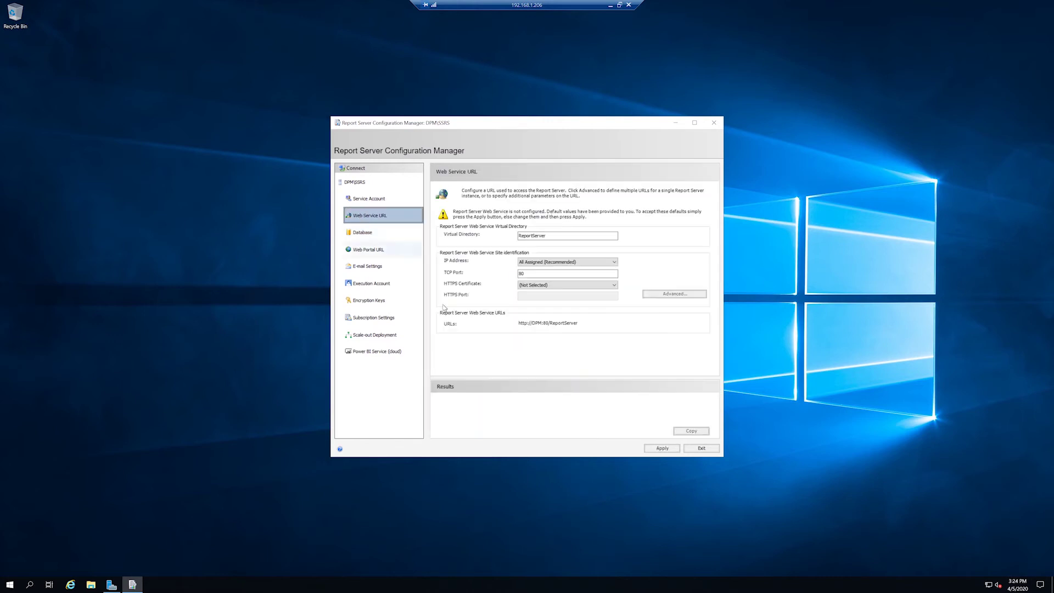
{"action": "left_click", "coordinate": [662, 449]}
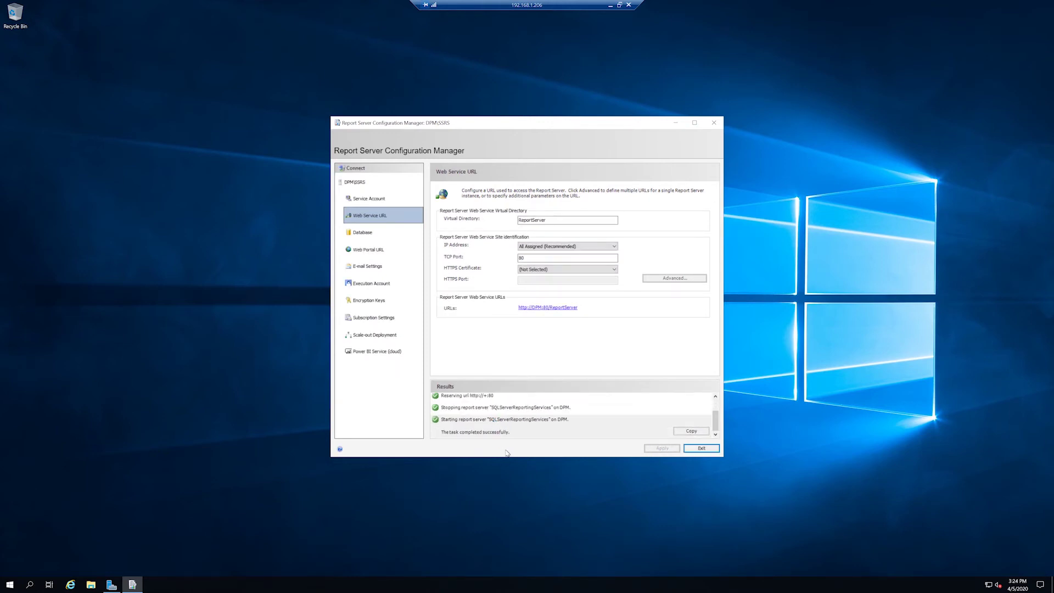
{"action": "left_click", "coordinate": [368, 250]}
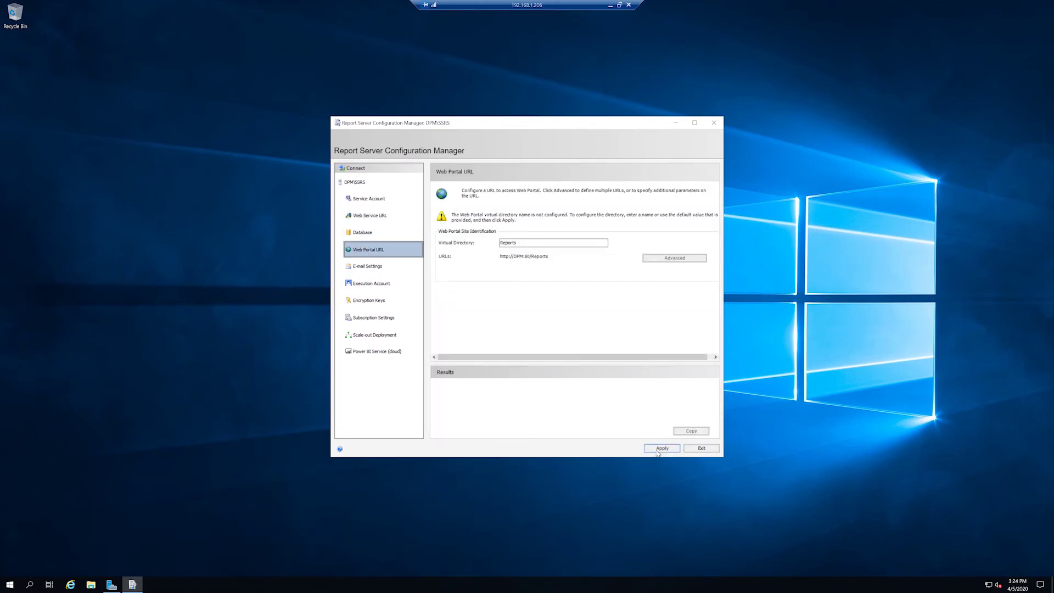
{"action": "left_click", "coordinate": [662, 448]}
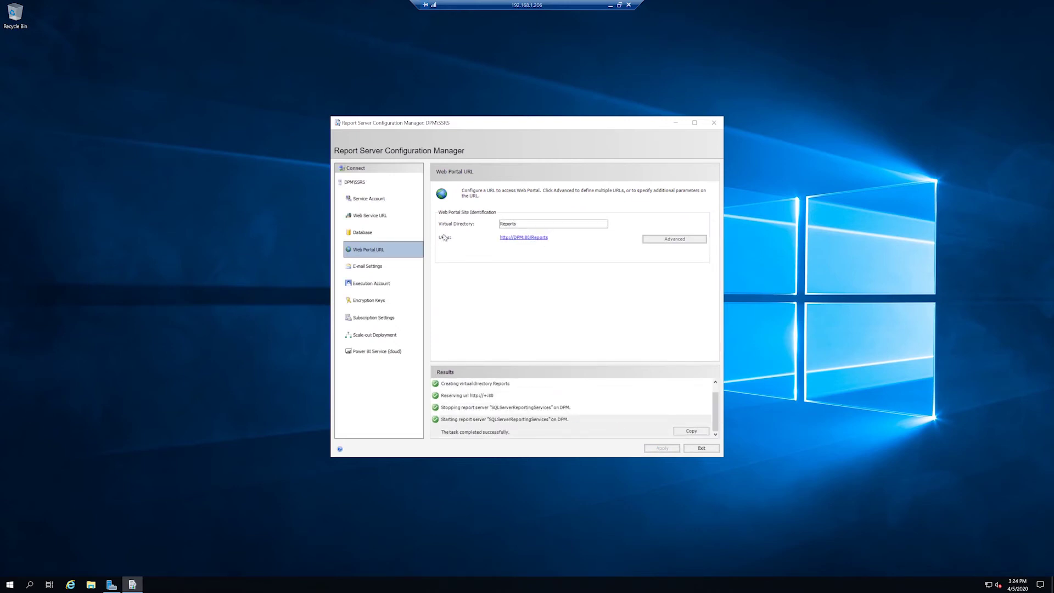
{"action": "left_click", "coordinate": [375, 199]}
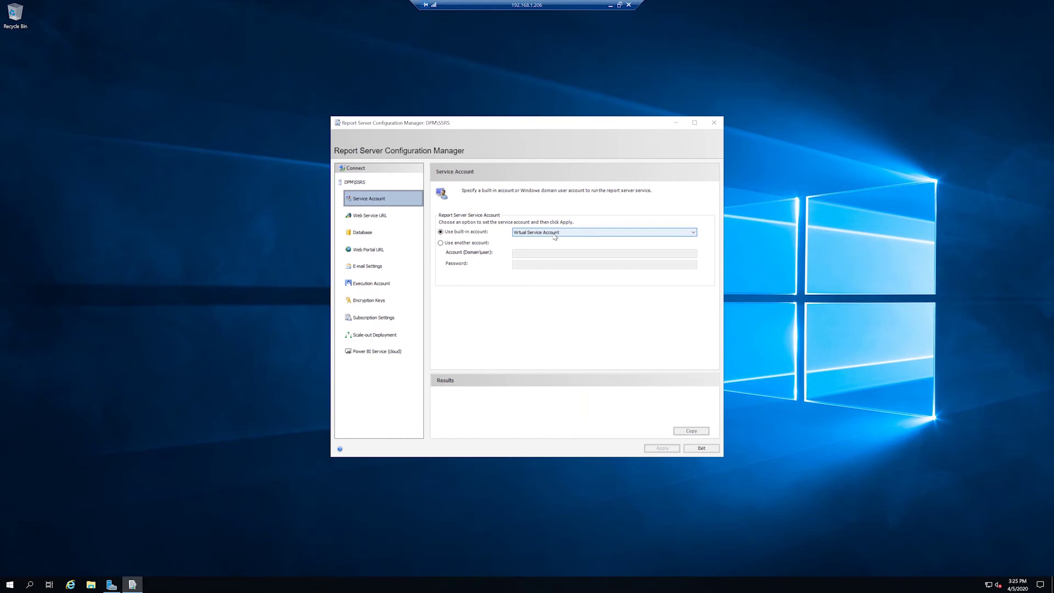
- Switch the report server service account to the built-in Network Service account
{"action": "left_click", "coordinate": [554, 235]}
{"action": "left_click", "coordinate": [545, 244]}
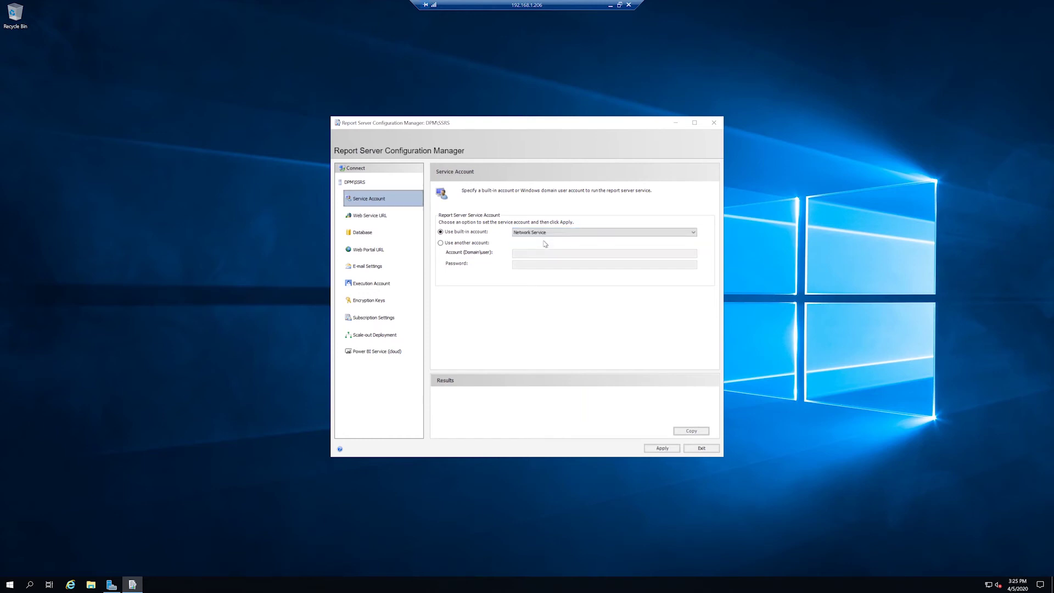
{"action": "left_click", "coordinate": [662, 448]}
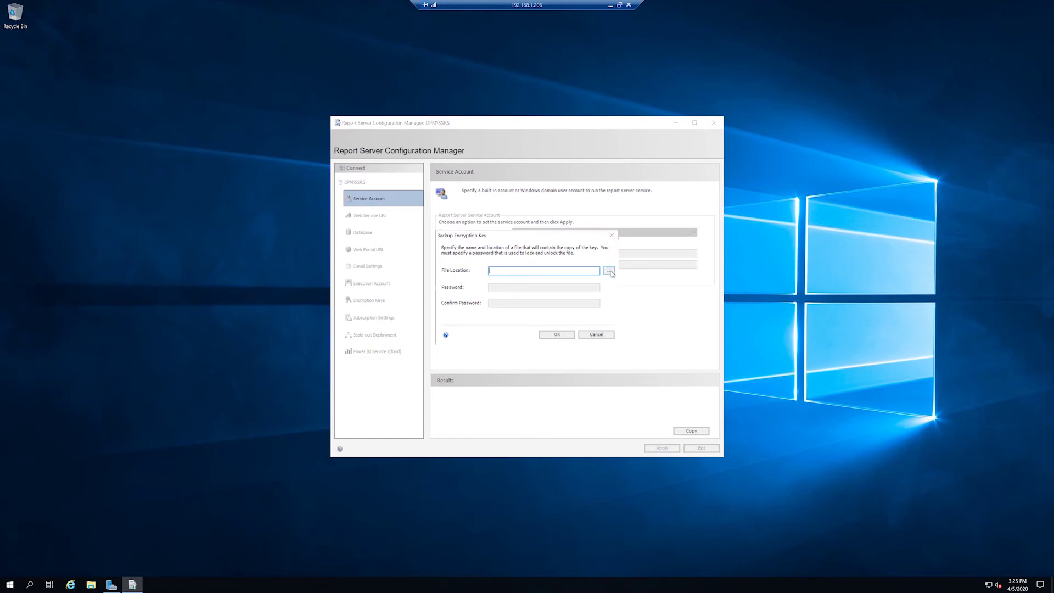
- Back up the encryption key to a file named 'key' with a password, then exit the manager
{"action": "left_click", "coordinate": [611, 273]}
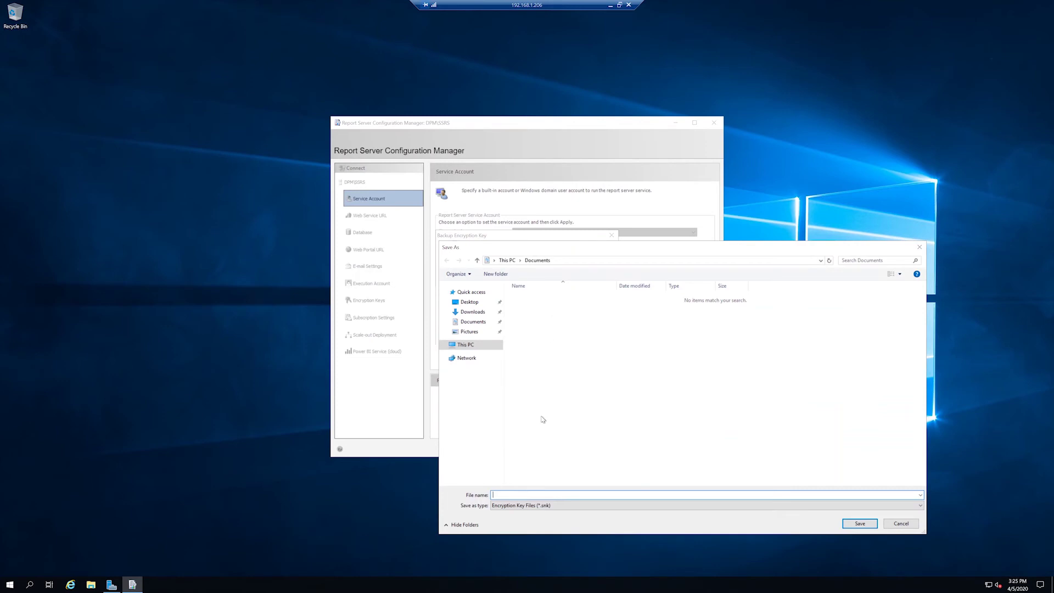
{"action": "type", "text": "key"}
{"action": "key", "text": "Return"}
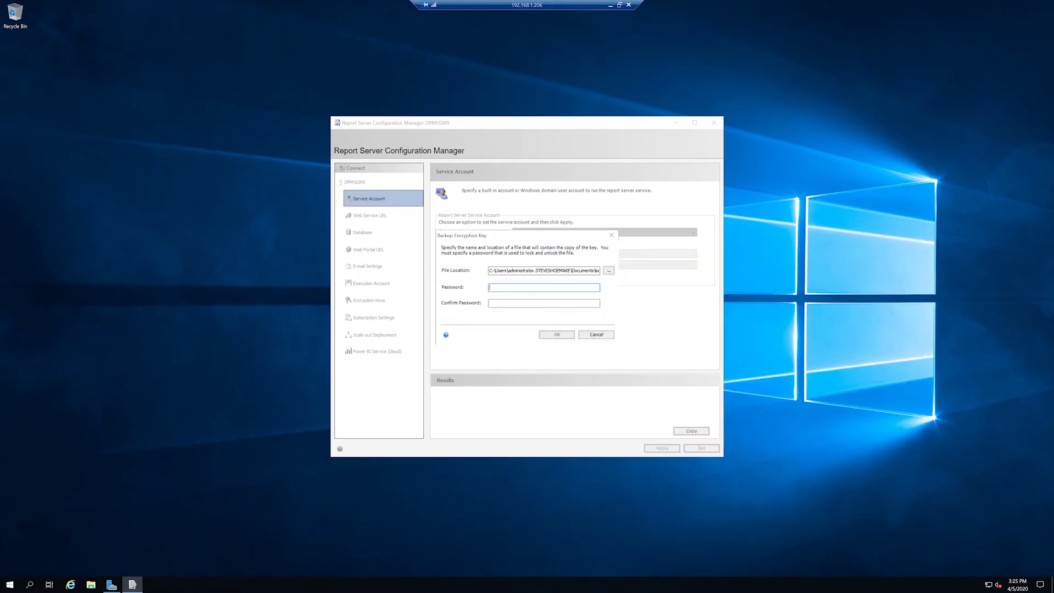
{"action": "left_click", "coordinate": [555, 303]}
{"action": "key", "text": "ctrl+v"}
{"action": "left_click", "coordinate": [557, 335]}
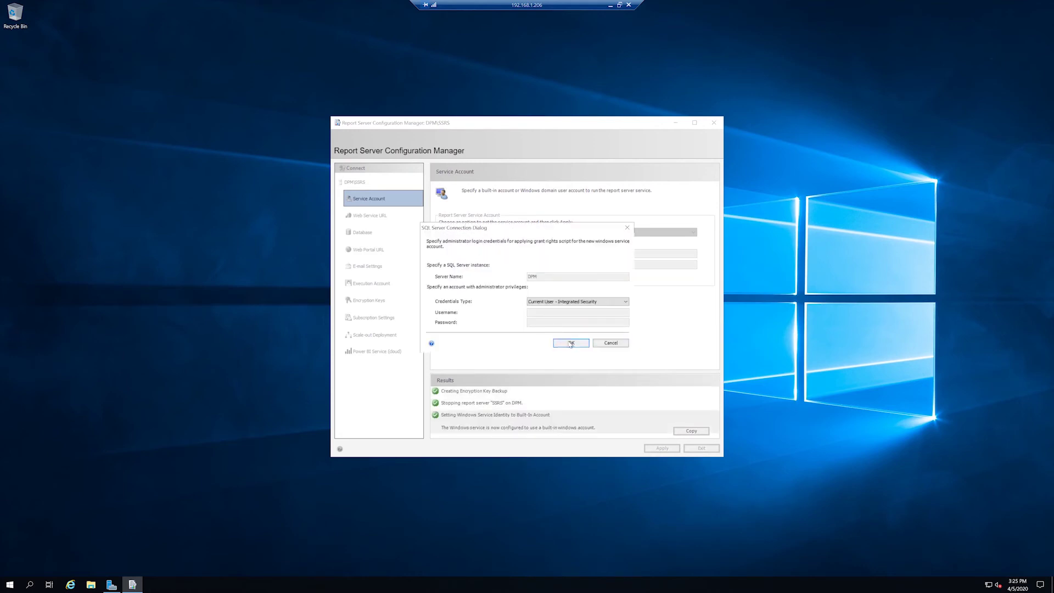
{"action": "left_click", "coordinate": [568, 341]}
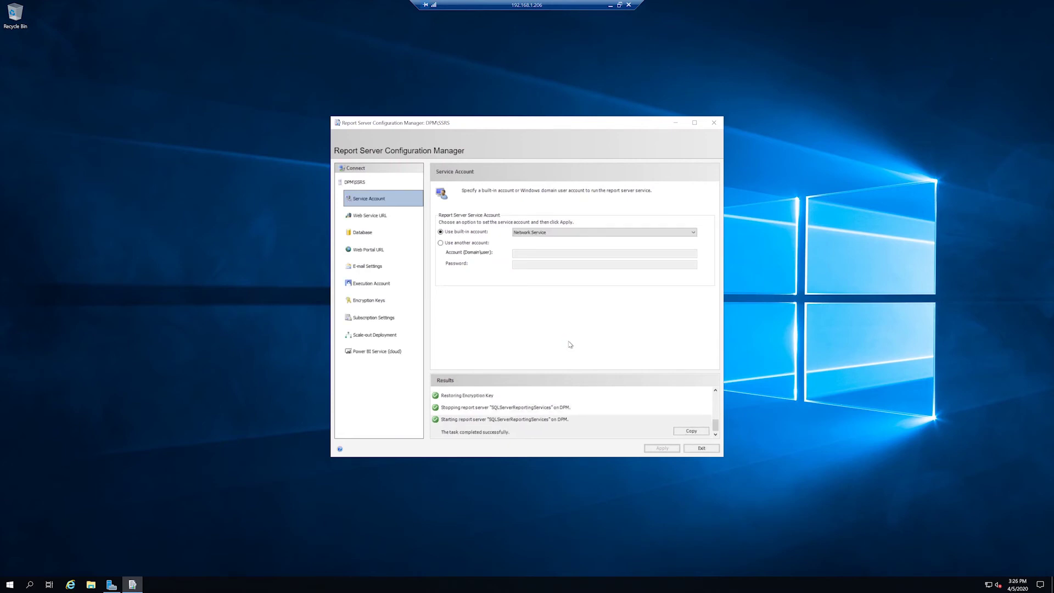
{"action": "left_click", "coordinate": [700, 450]}
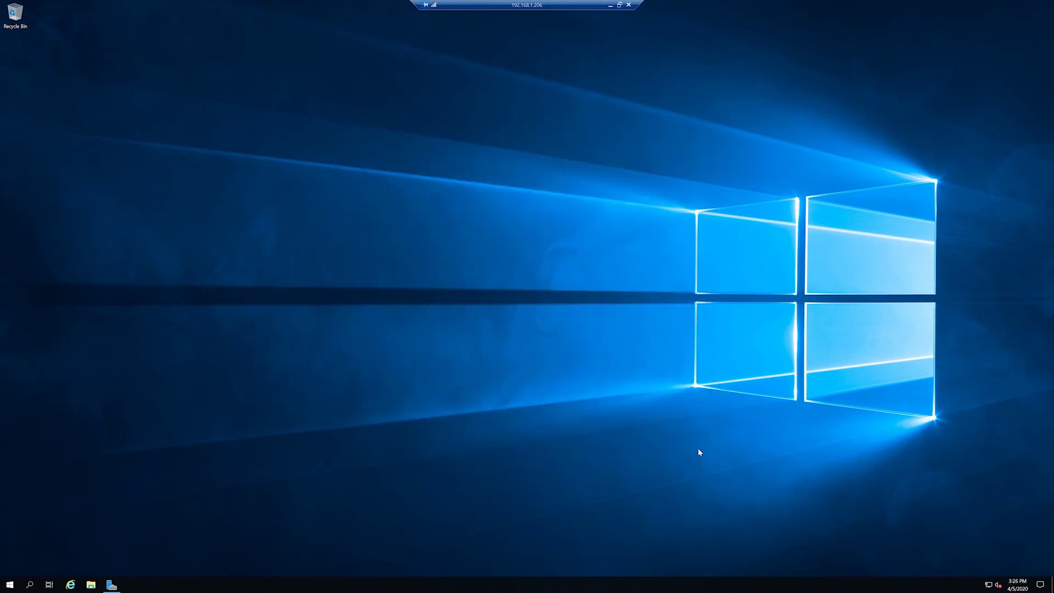
- Mount the System Center DPM 2019 ISO as an image file in the dpm VM's DVD drive
{"action": "left_click", "coordinate": [611, 5]}
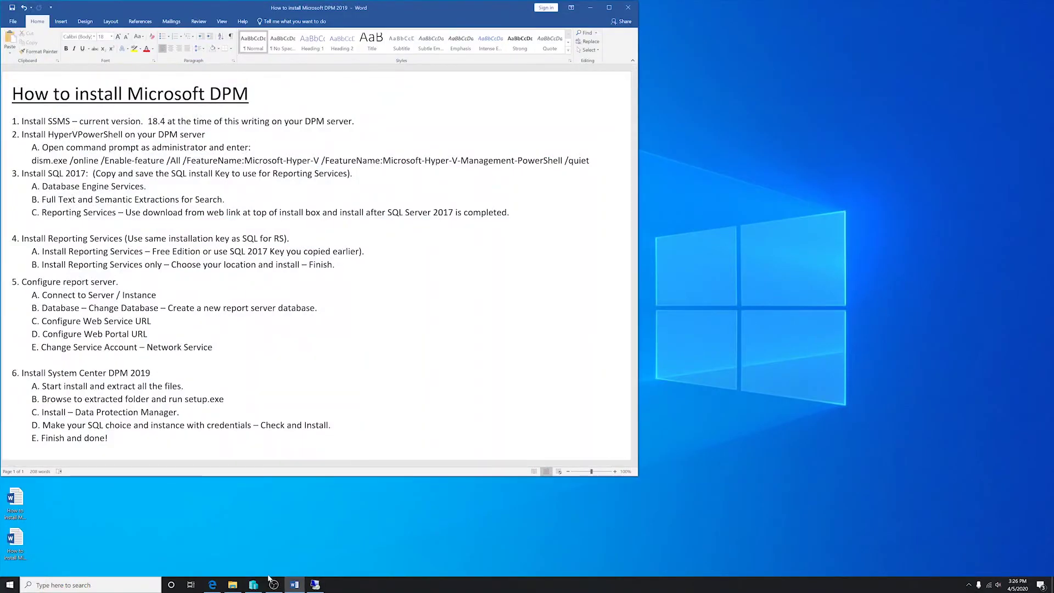
{"action": "left_click", "coordinate": [253, 584]}
{"action": "right_click", "coordinate": [104, 71]}
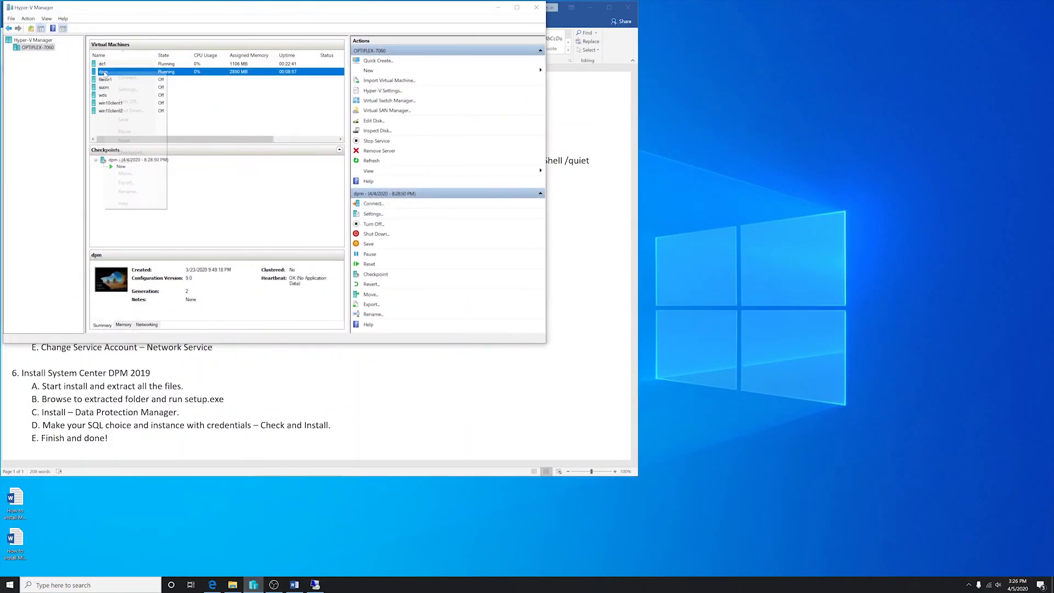
{"action": "left_click", "coordinate": [124, 90]}
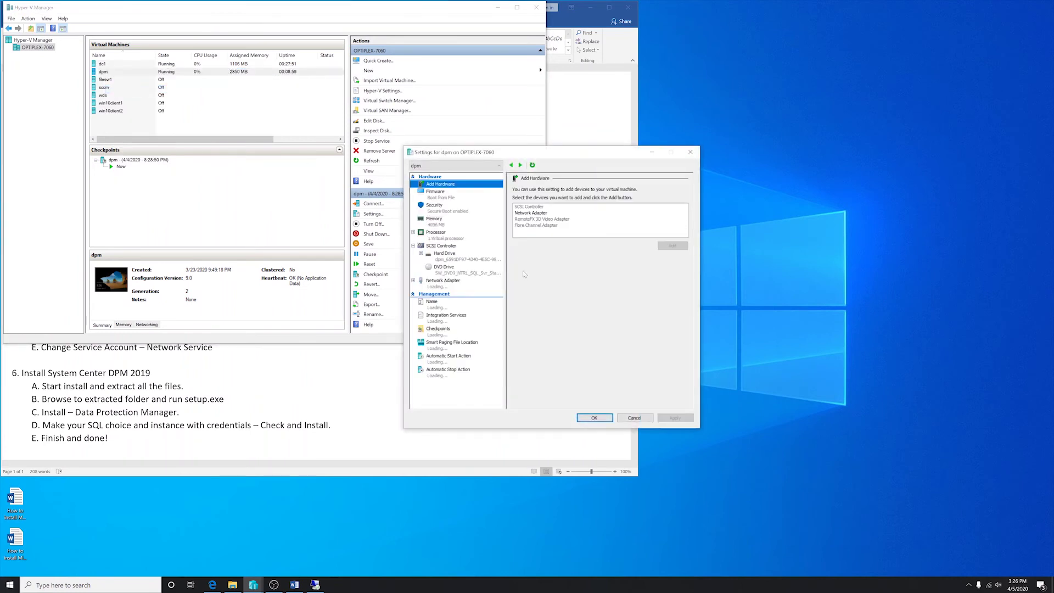
{"action": "left_click", "coordinate": [444, 270]}
{"action": "left_click", "coordinate": [667, 264]}
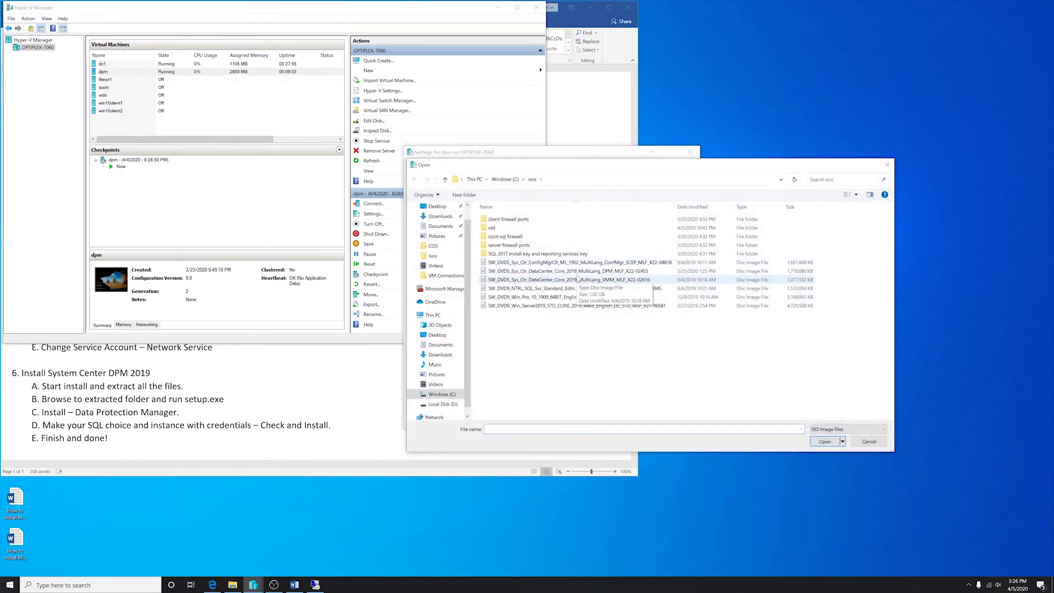
{"action": "double_click", "coordinate": [577, 270]}
{"action": "left_click", "coordinate": [675, 418]}
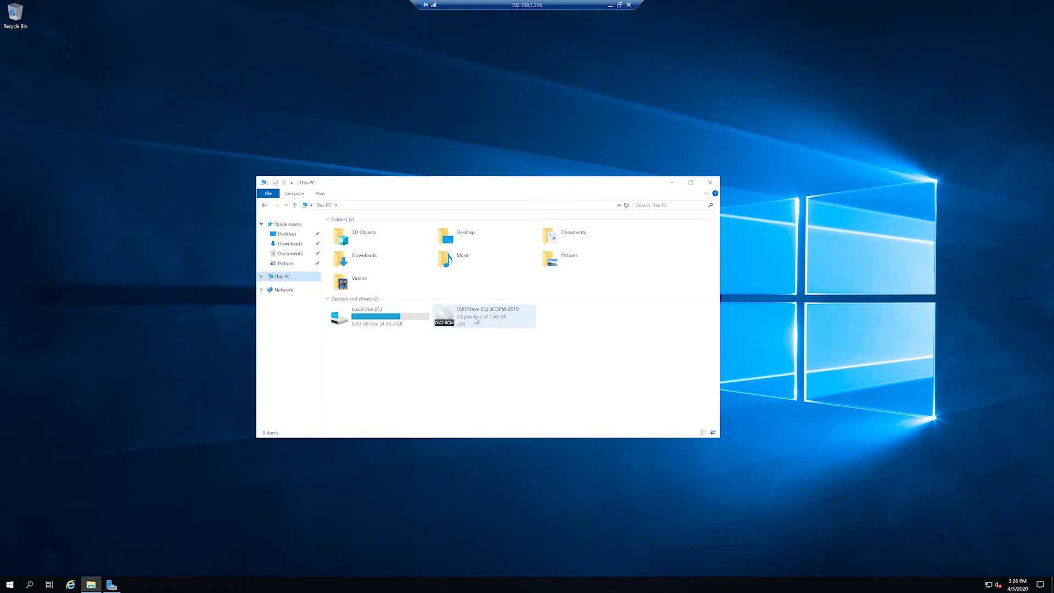
- Run the SCDPM_2019 extractor from the DVD drive and accept its license agreement
{"action": "double_click", "coordinate": [474, 316]}
{"action": "left_click", "coordinate": [360, 233]}
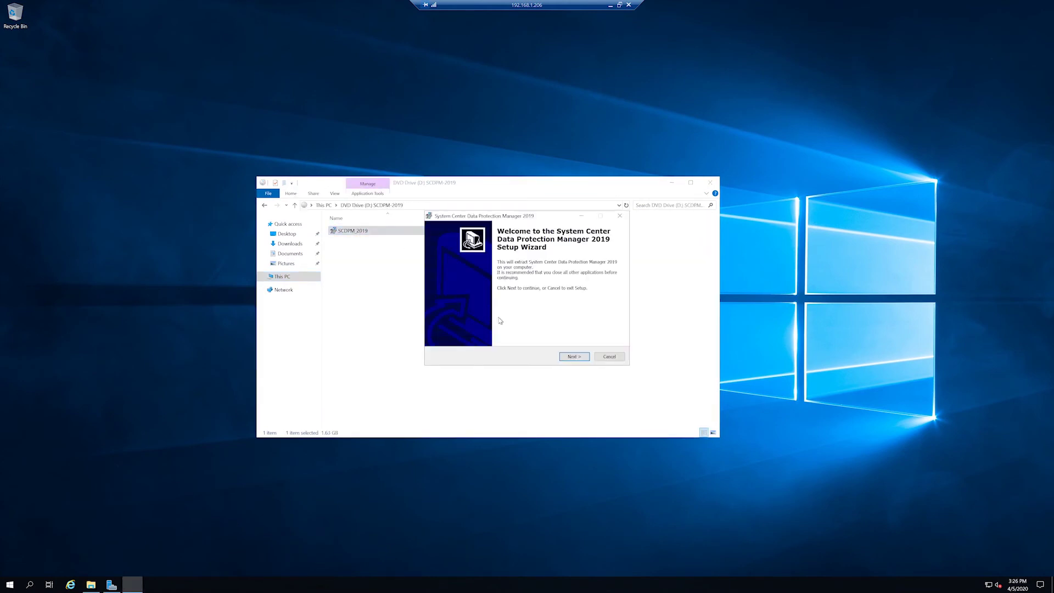
{"action": "left_click", "coordinate": [570, 356]}
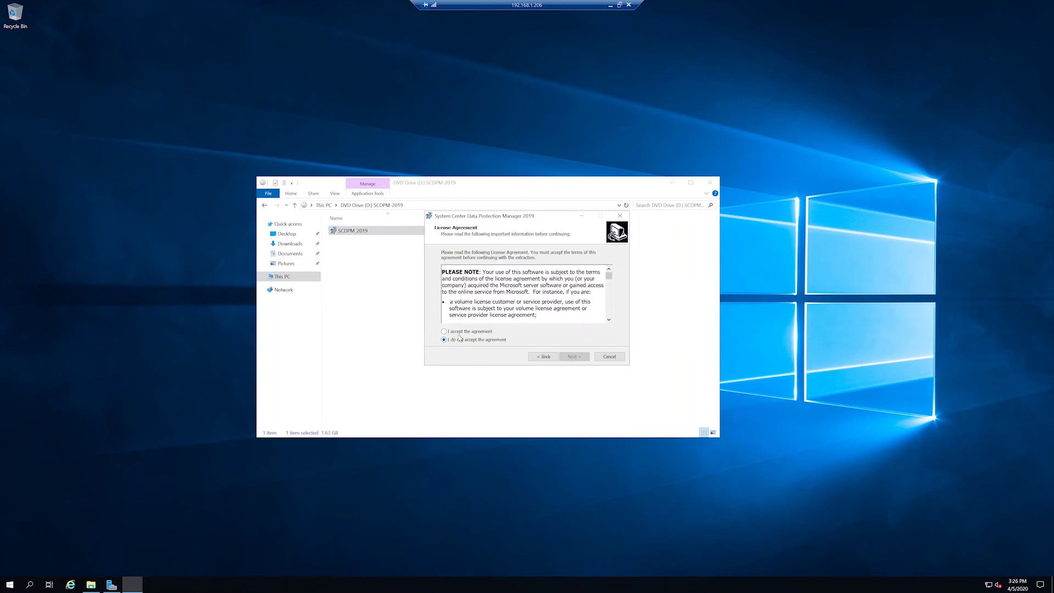
{"action": "left_click", "coordinate": [461, 332]}
{"action": "left_click", "coordinate": [574, 357]}
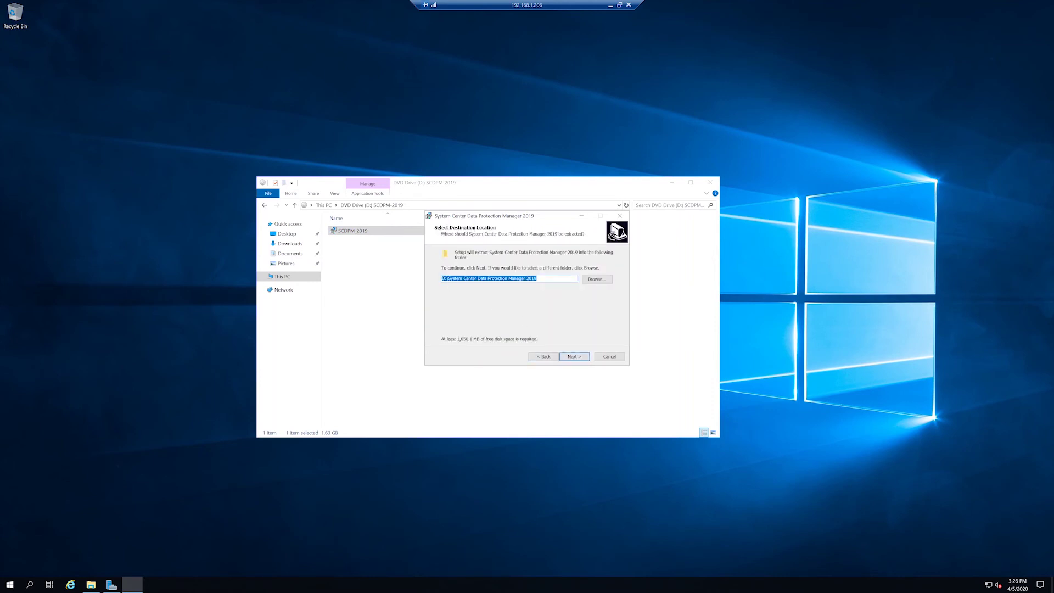
- Change the extraction destination from drive D: to C: and extract the files
{"action": "left_click", "coordinate": [446, 278]}
{"action": "key", "text": "BackSpace"}
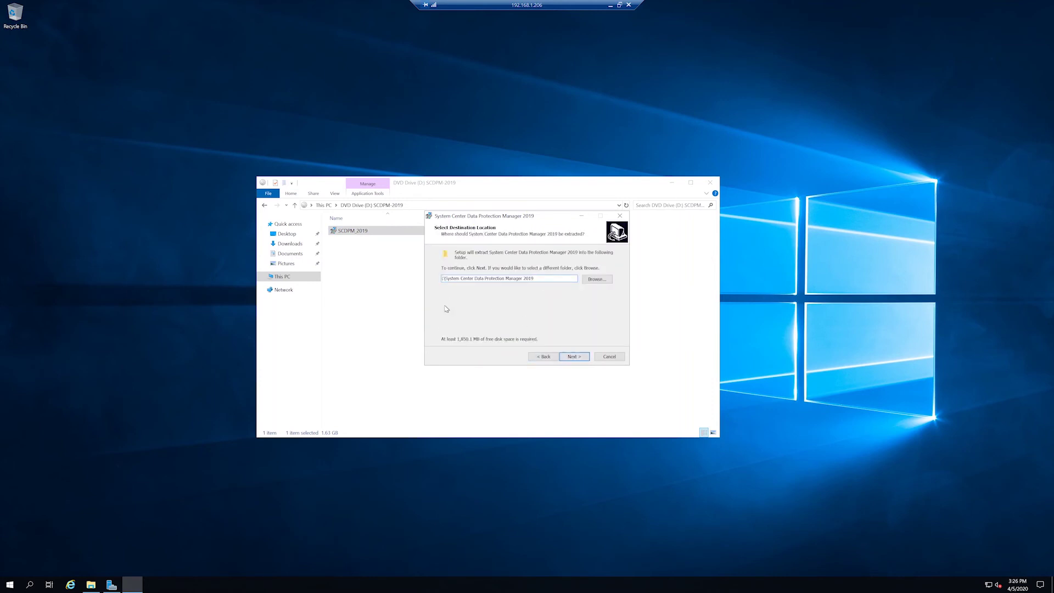
{"action": "type", "text": "C"}
{"action": "left_click", "coordinate": [574, 357]}
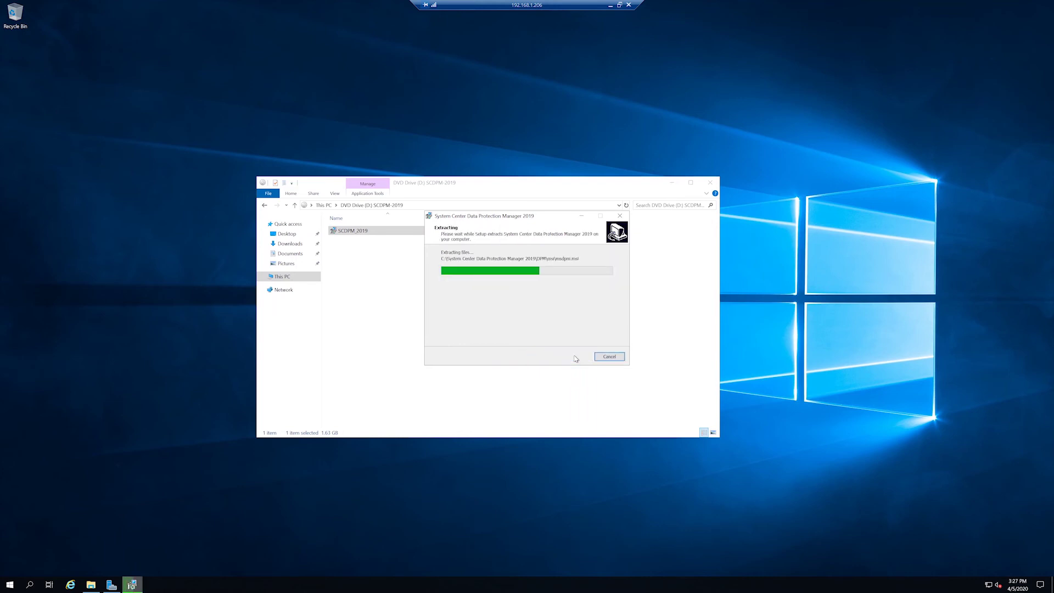
{"action": "left_click", "coordinate": [573, 357]}
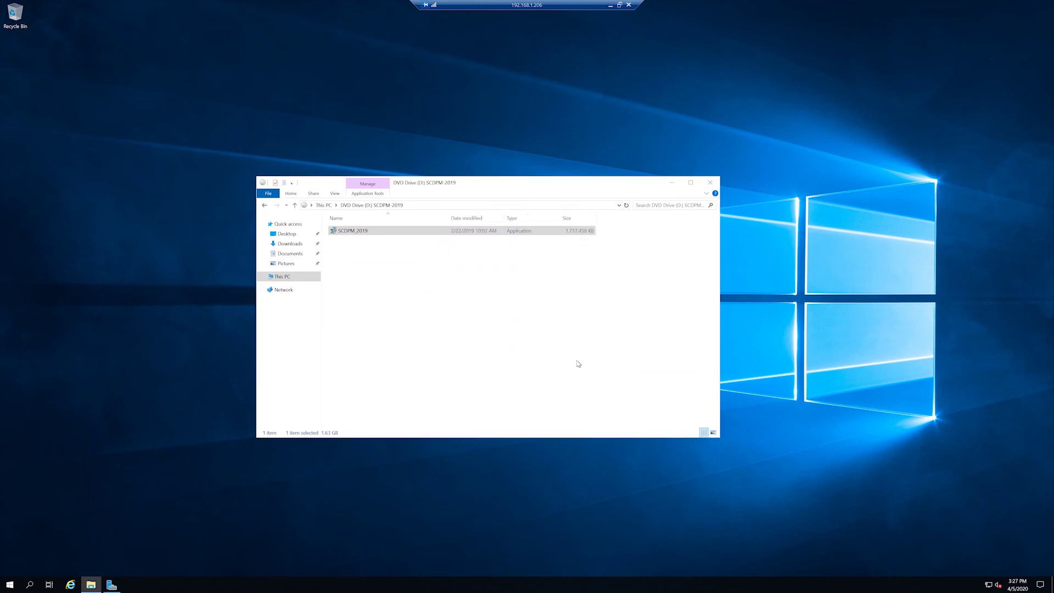
{"action": "key", "text": "alt+Up"}
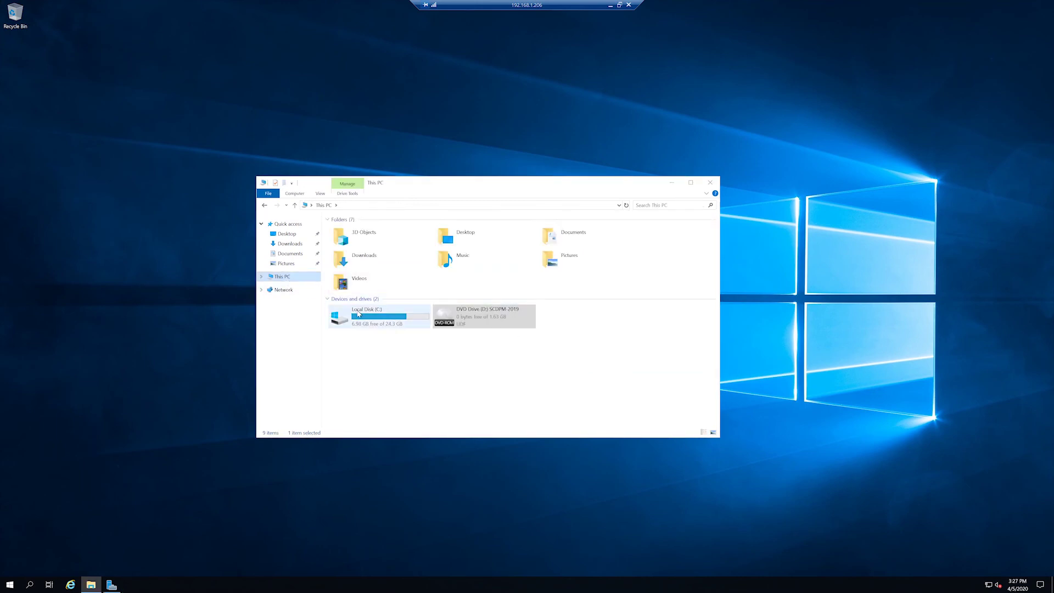
- Run Setup from C:\System Center Data Protection Manager 2019
{"action": "double_click", "coordinate": [363, 314]}
{"action": "left_click", "coordinate": [369, 261]}
{"action": "double_click", "coordinate": [369, 261]}
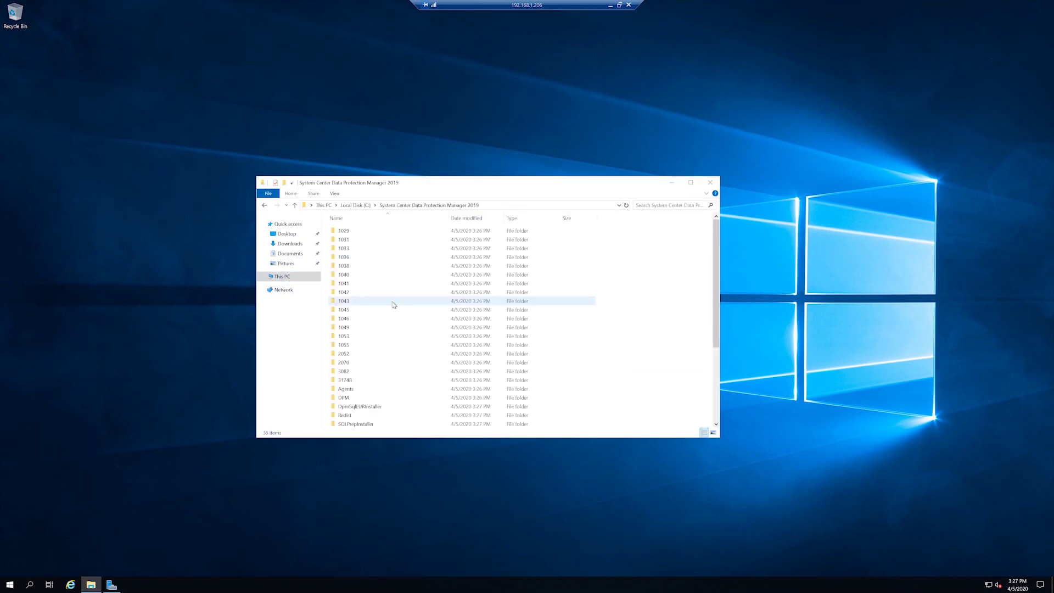
{"action": "scroll", "coordinate": [394, 304], "scroll_direction": "down", "scroll_amount": 5}
{"action": "double_click", "coordinate": [352, 424]}
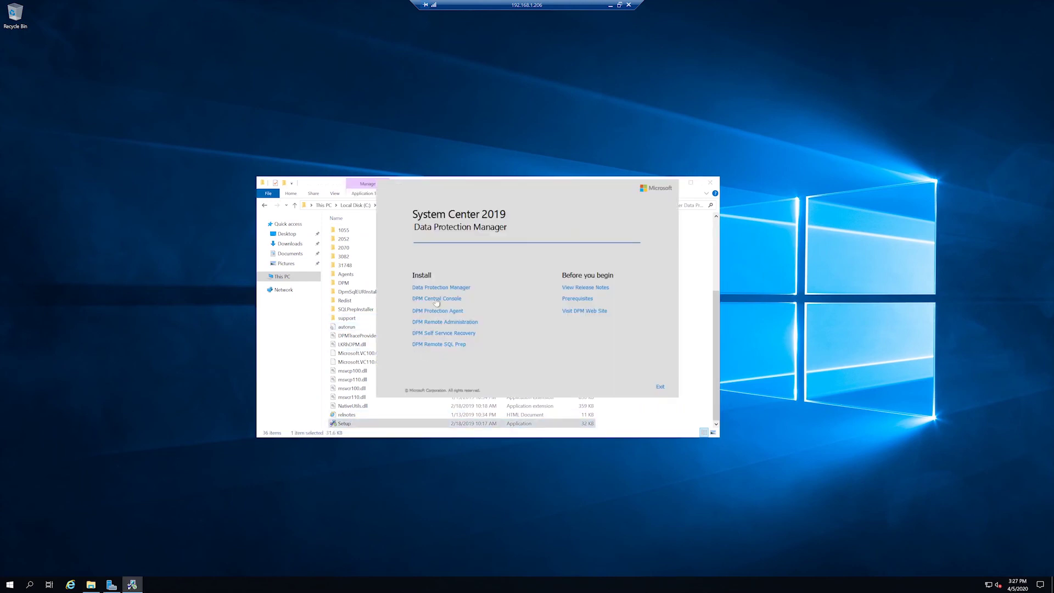
- Choose Data Protection Manager, accept the license terms, and close File Explorer
{"action": "left_click", "coordinate": [461, 291]}
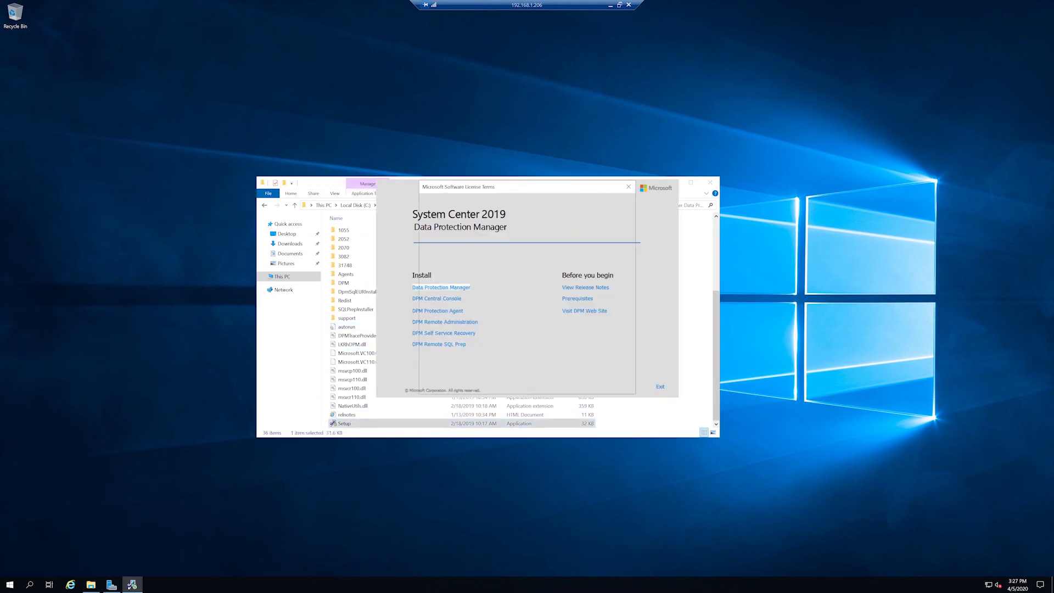
{"action": "left_click", "coordinate": [552, 386]}
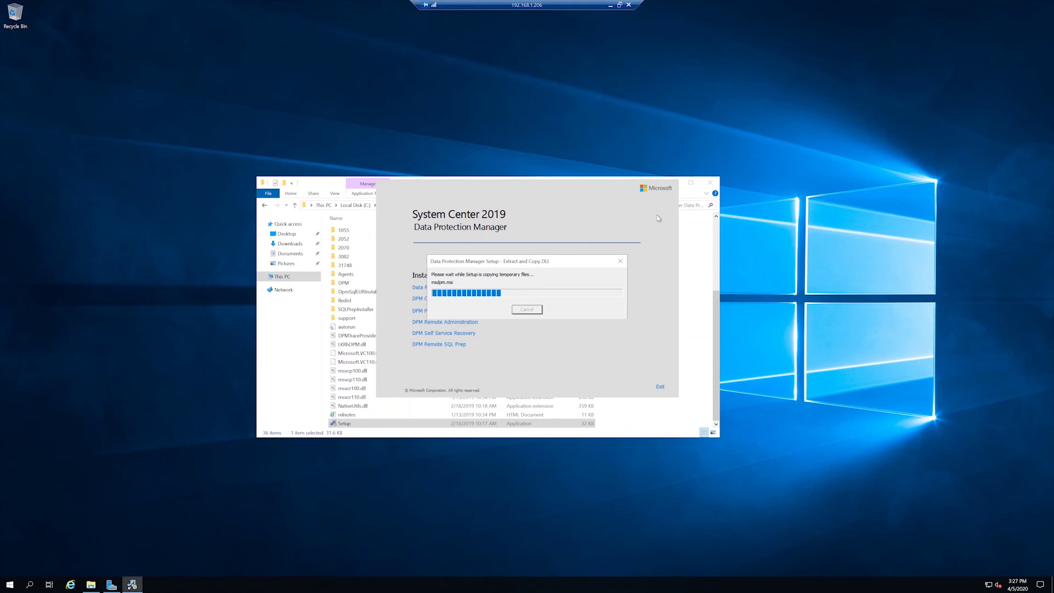
{"action": "left_click", "coordinate": [710, 183]}
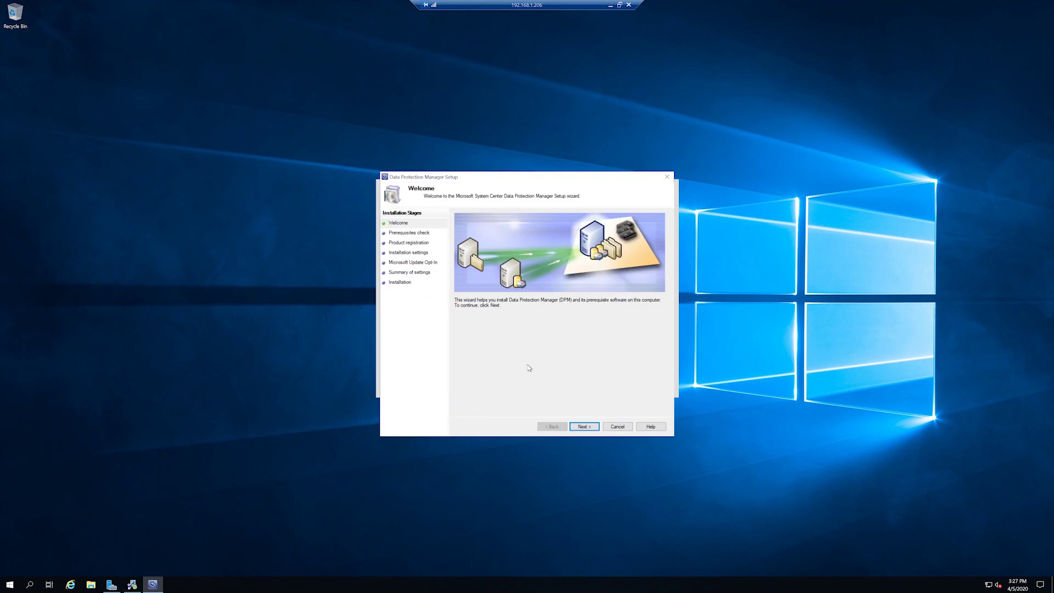
- Enter the server's fully qualified domain name as the SQL instance and run Check and Install
{"action": "left_click", "coordinate": [585, 428]}
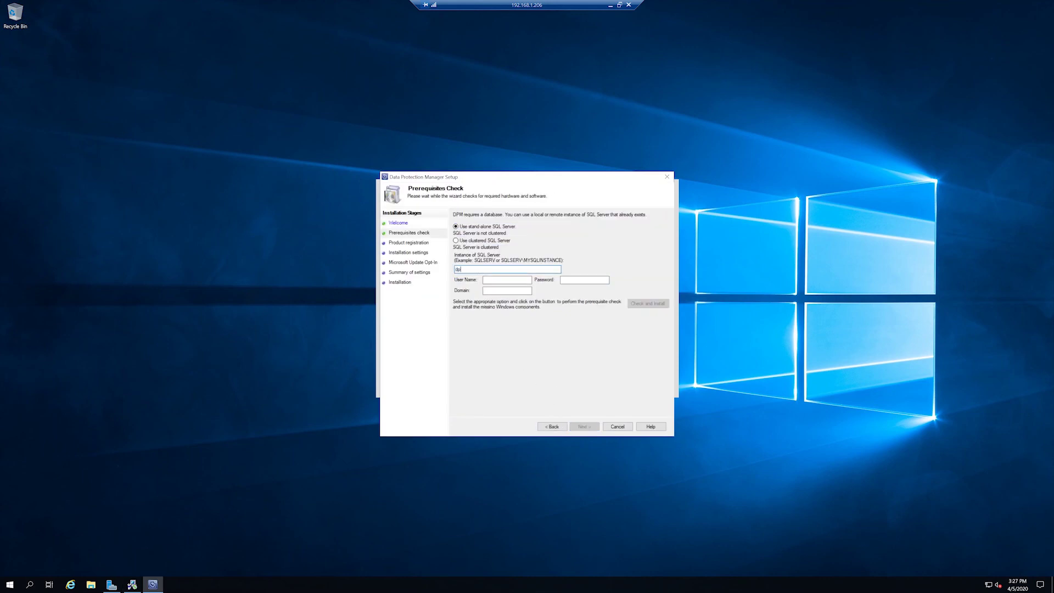
{"action": "type", "text": "dpm.steveshoemake.com"}
{"action": "key", "text": "Tab"}
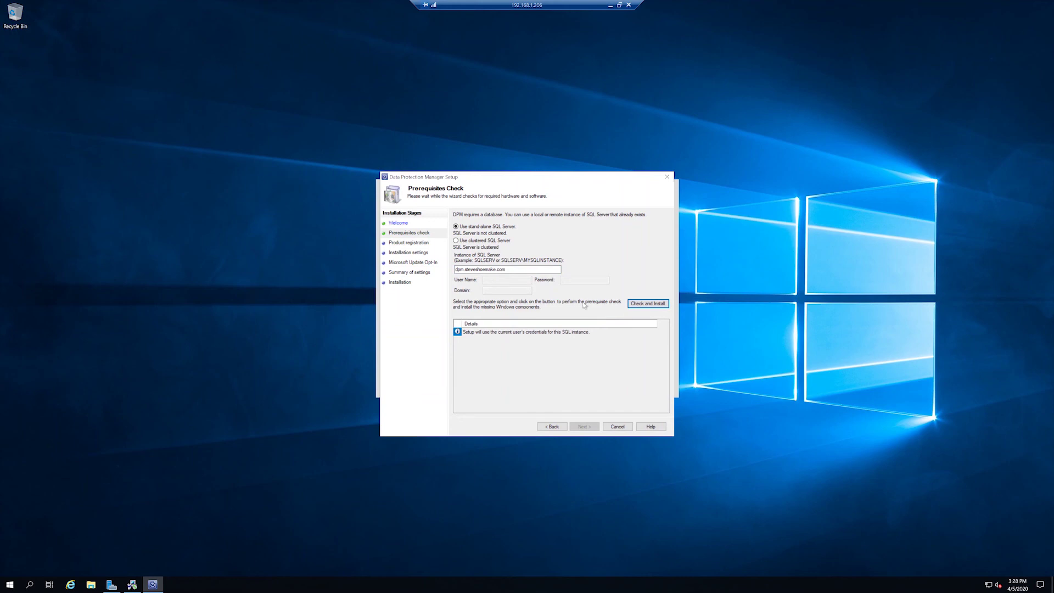
{"action": "left_click", "coordinate": [644, 306]}
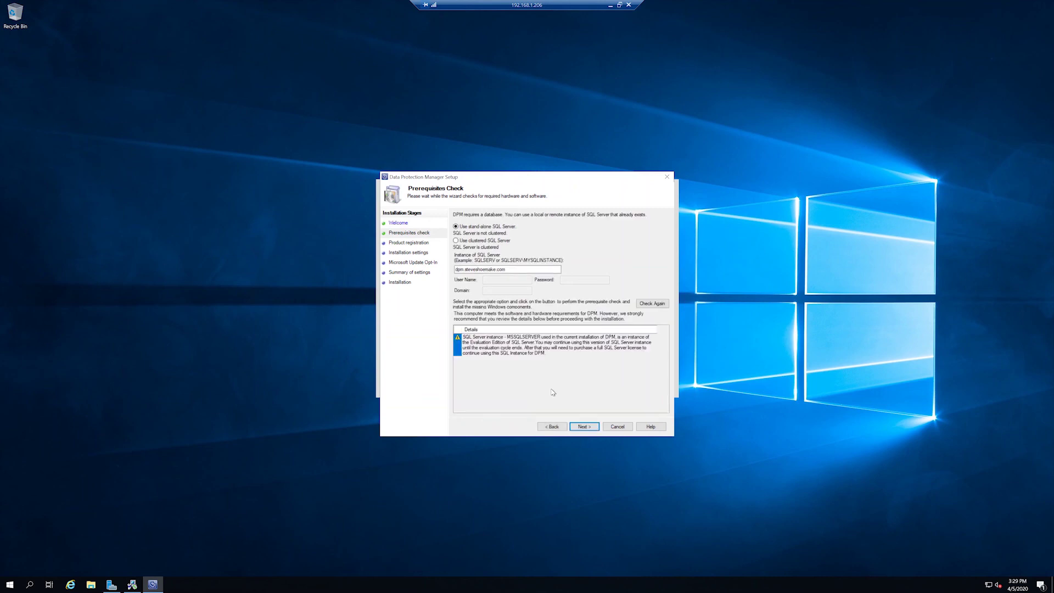
{"action": "key", "text": "Return"}
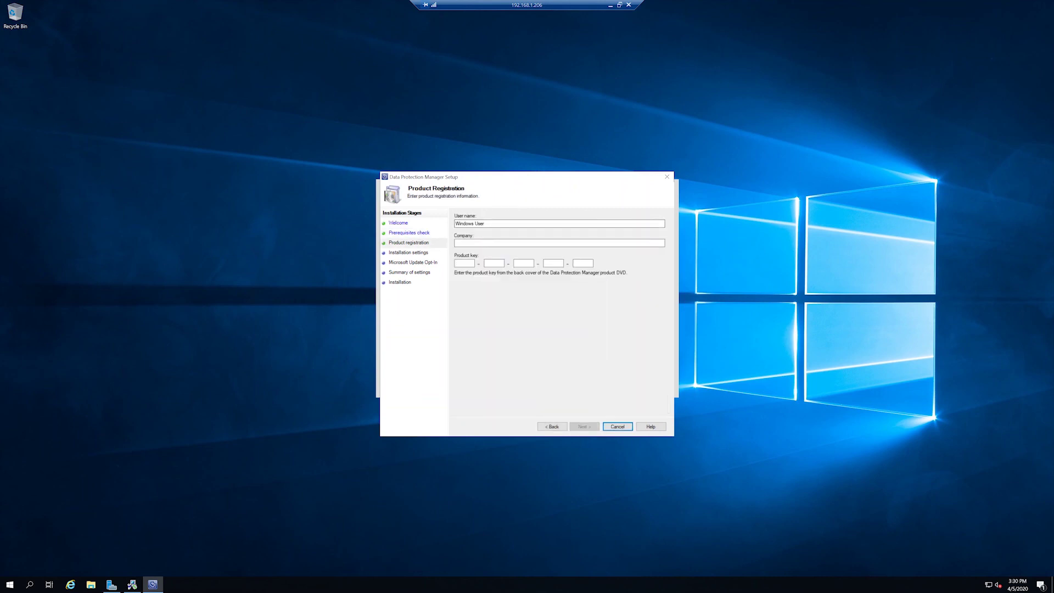
- Install DPM with default settings and Microsoft Update enabled, then close setup
{"action": "left_click", "coordinate": [583, 428]}
{"action": "left_click", "coordinate": [584, 427]}
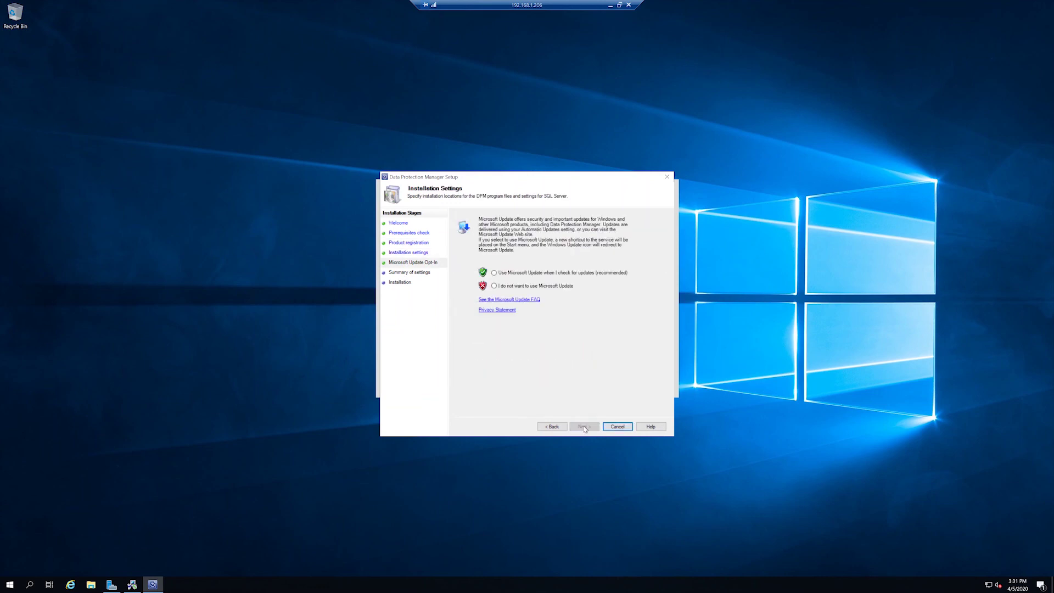
{"action": "left_click", "coordinate": [507, 273]}
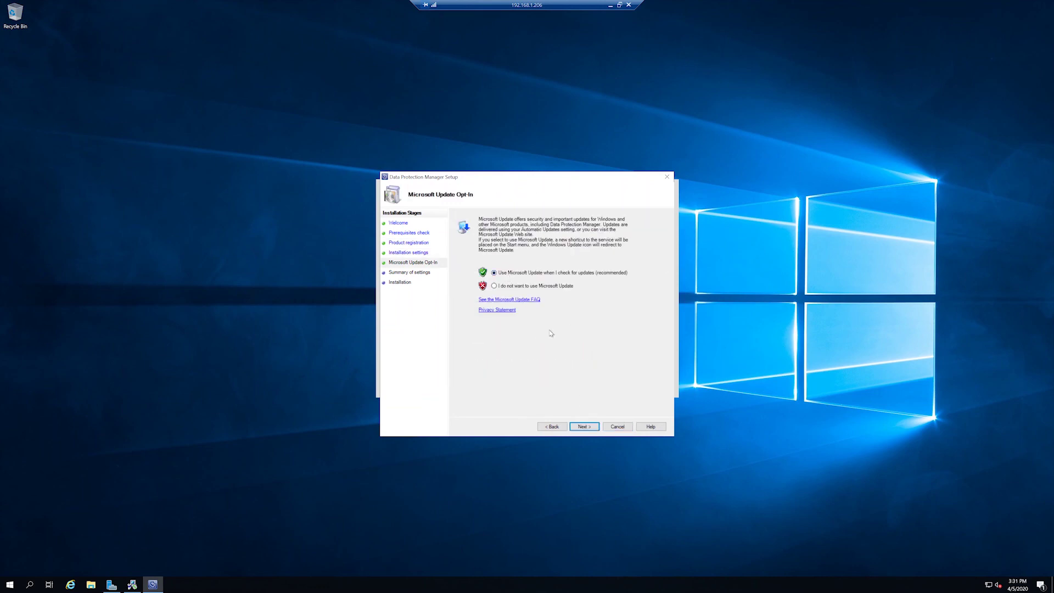
{"action": "left_click", "coordinate": [584, 427]}
{"action": "left_click", "coordinate": [585, 427]}
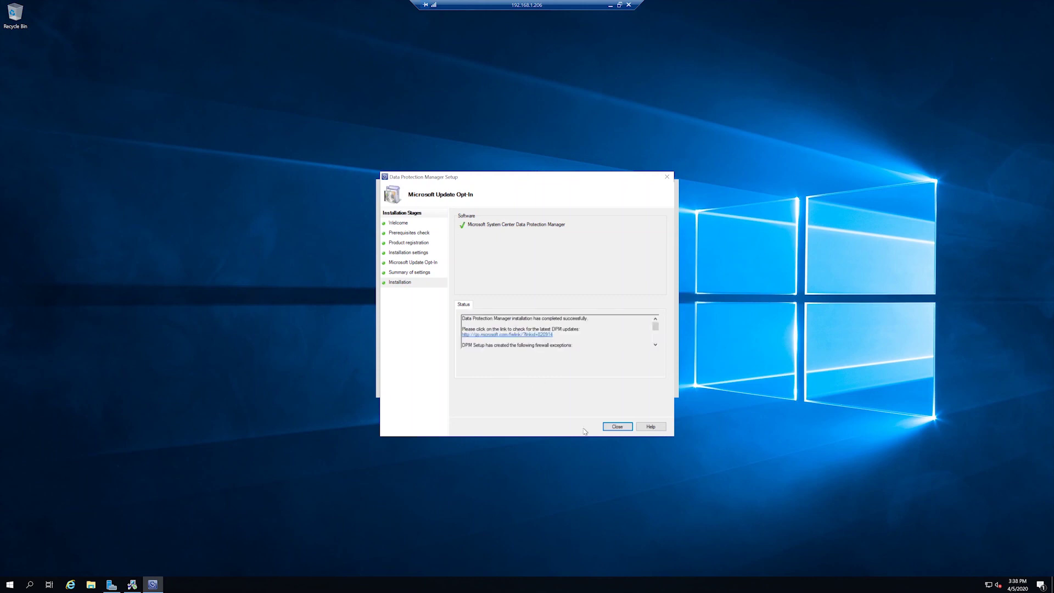
{"action": "left_click", "coordinate": [615, 426]}
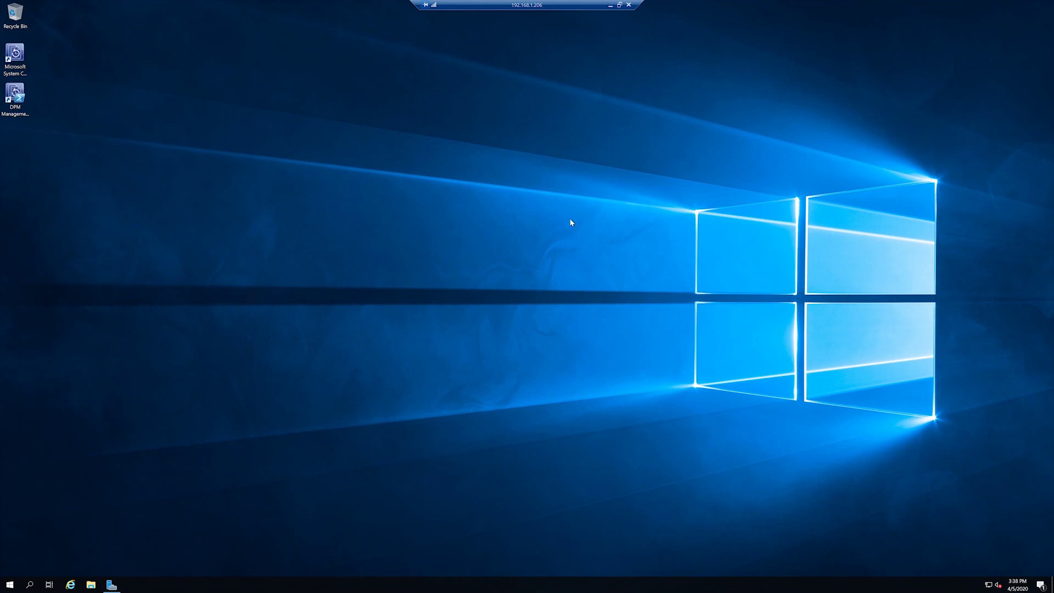
{"action": "left_click", "coordinate": [610, 5]}
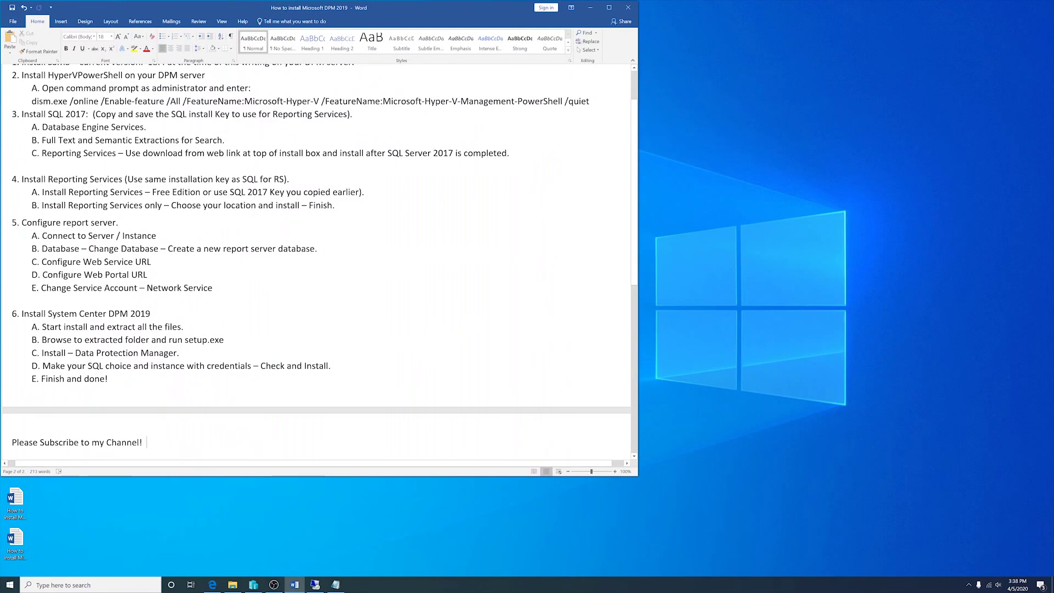